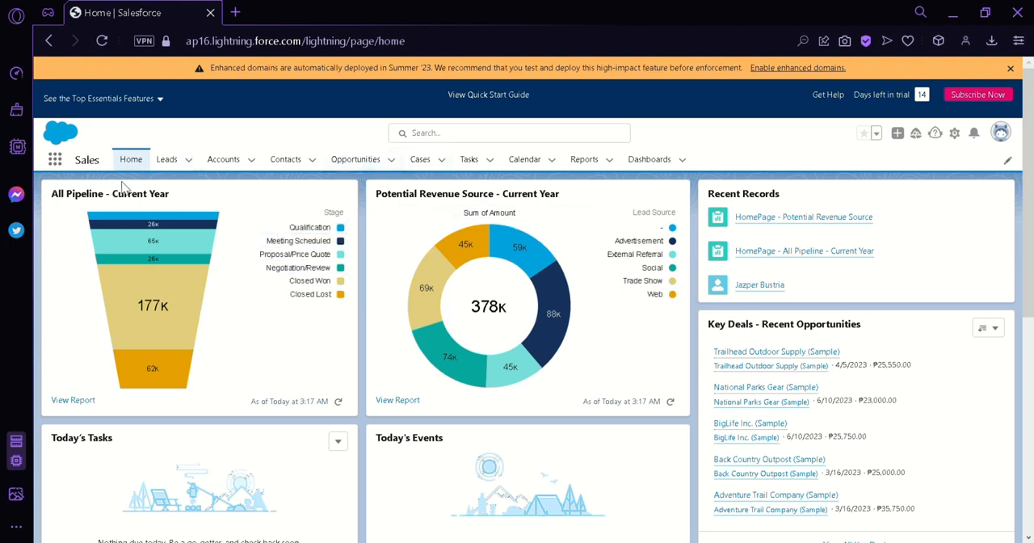
Step: Create a new dashboard named Testing in the Private Dashboards folder, leaving its description empty
mouse_move(215, 308)
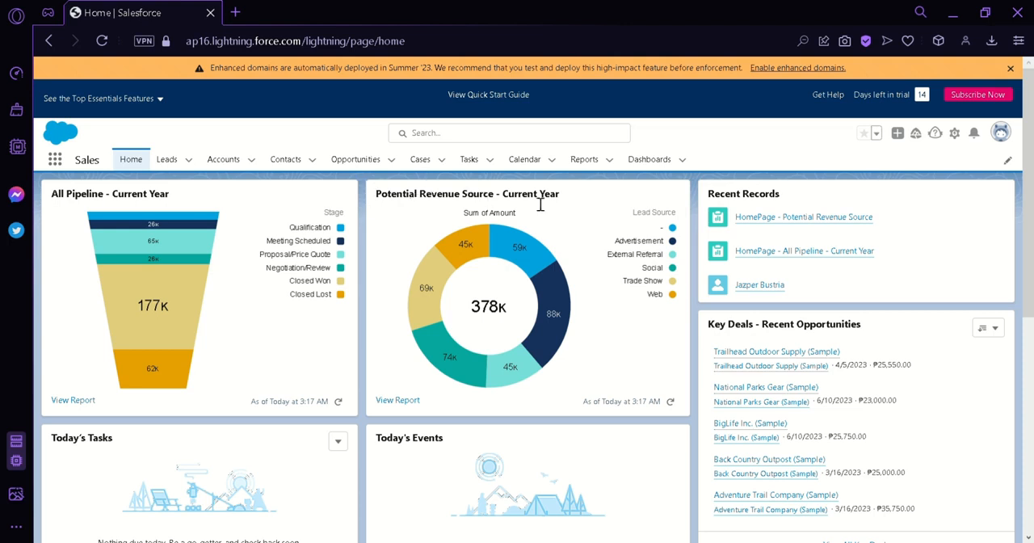
left_click(665, 159)
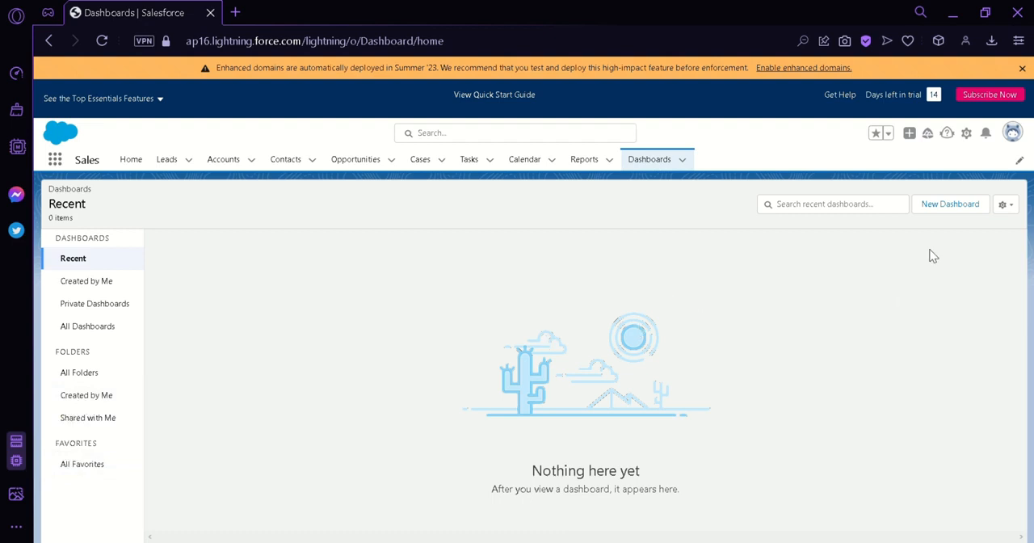
left_click(949, 206)
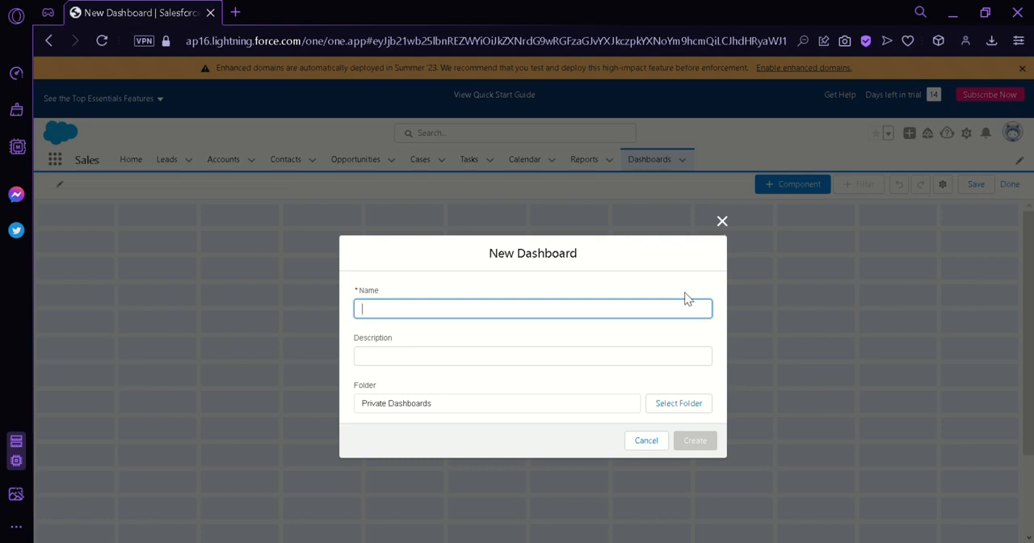
type("Testing")
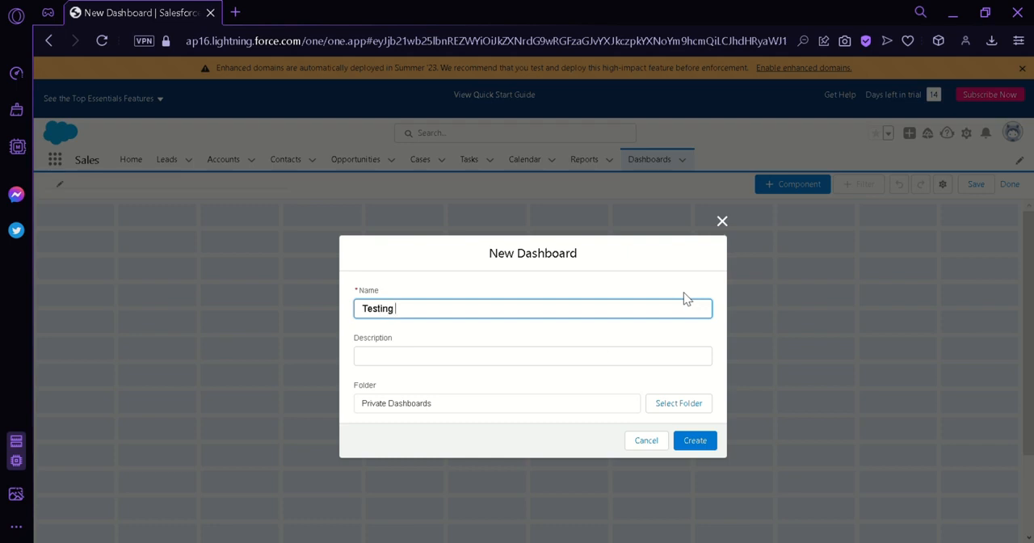
left_click(590, 366)
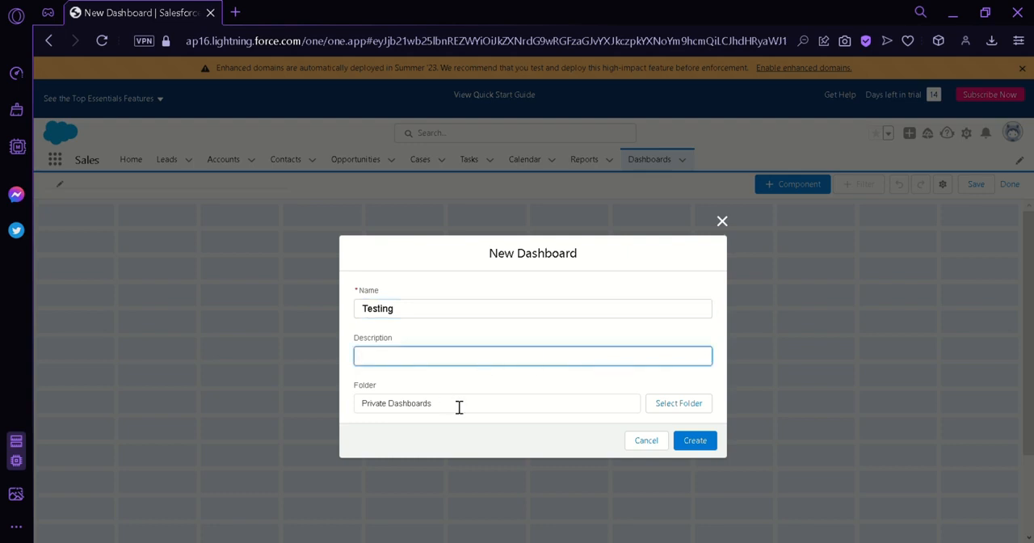
left_click(487, 408)
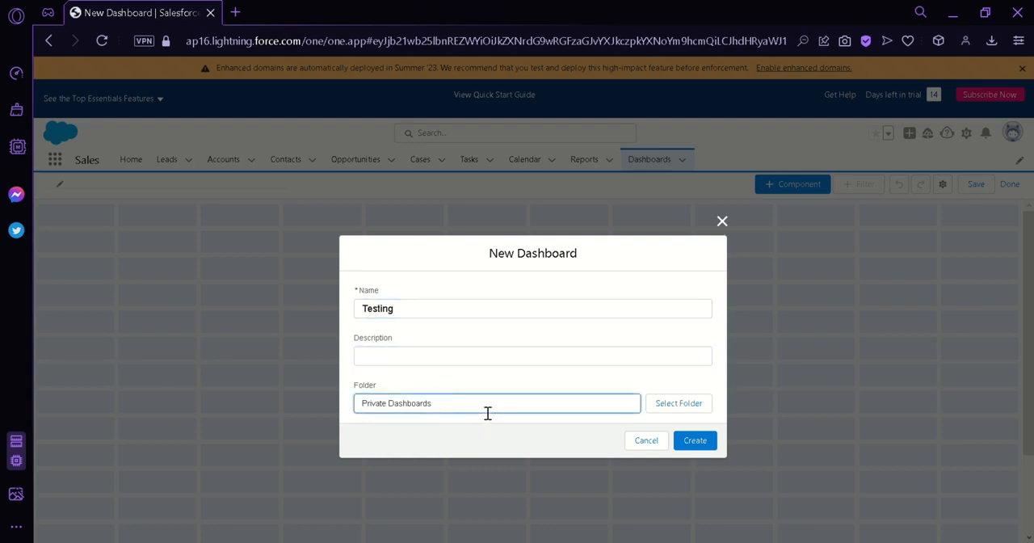
left_click(684, 409)
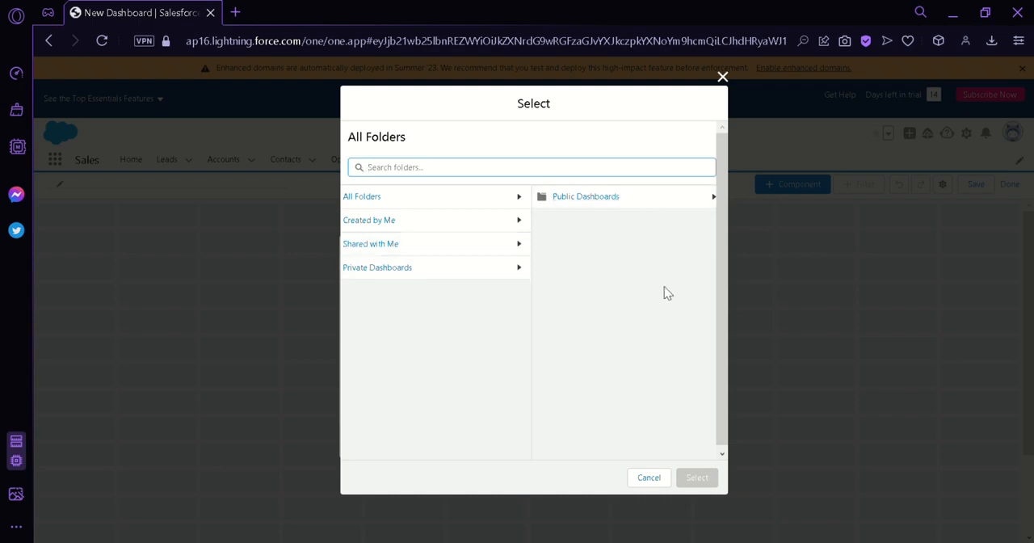
left_click(665, 480)
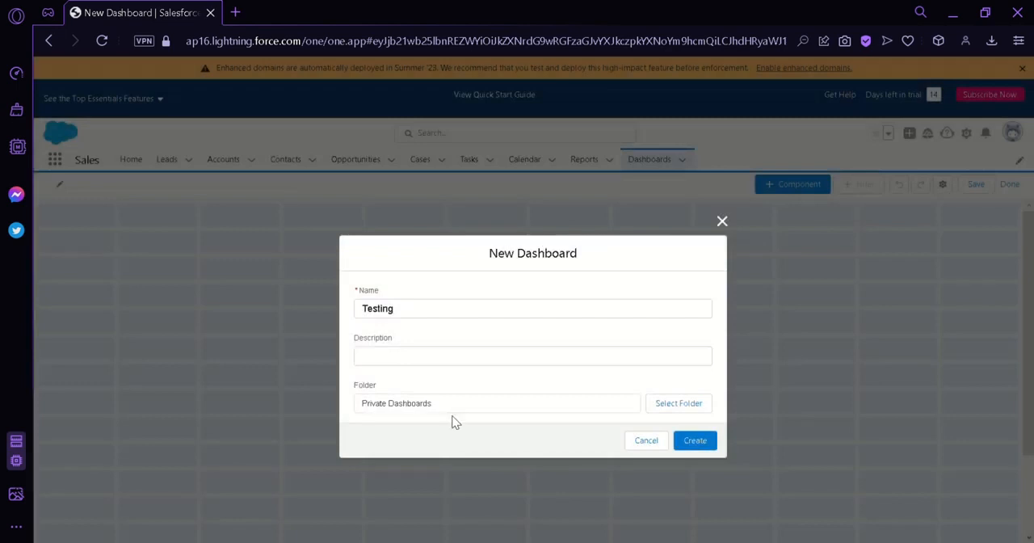
left_click(695, 441)
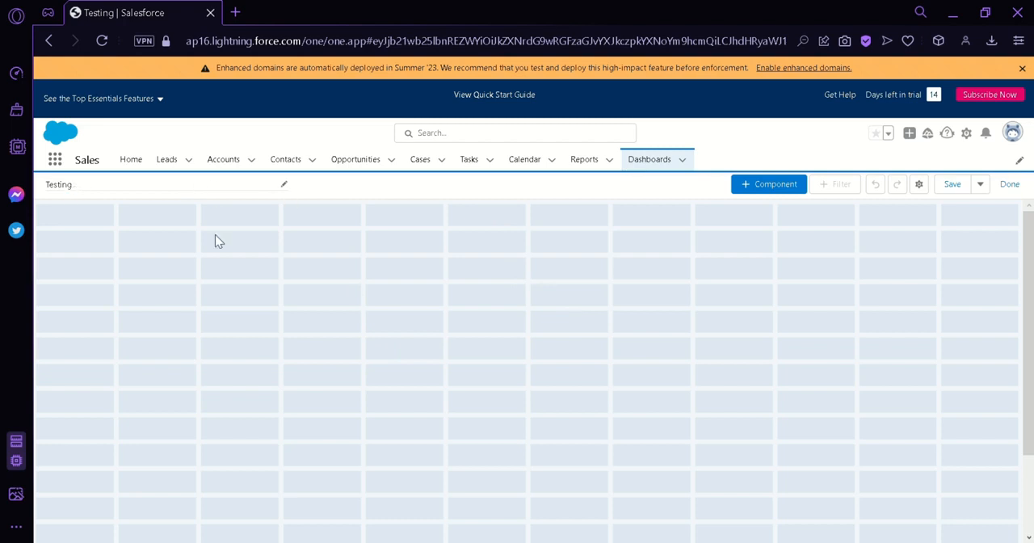
Step: Examine the Testing dashboard's name editing, its properties including theme and palette choices, and the additional save options
left_click(289, 187)
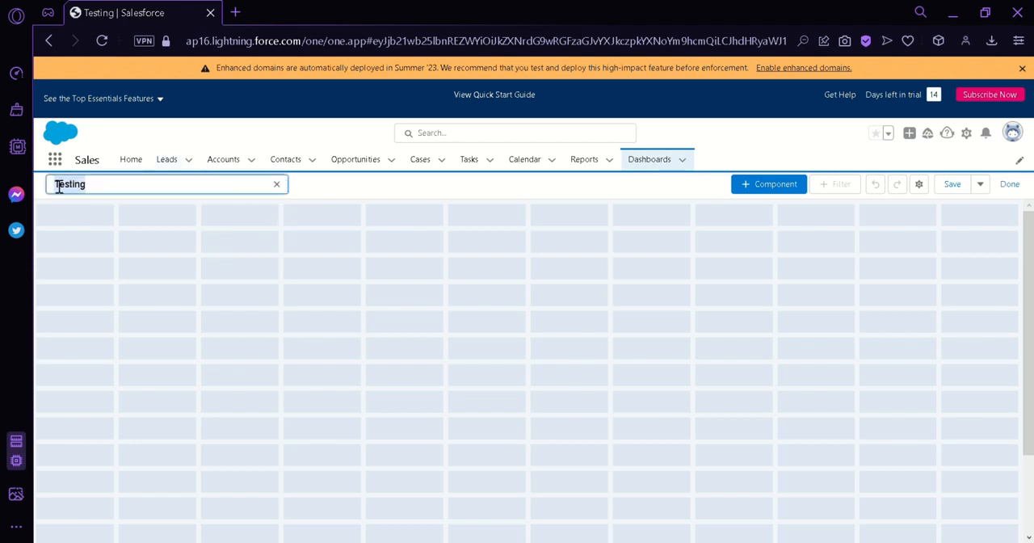
left_click(327, 188)
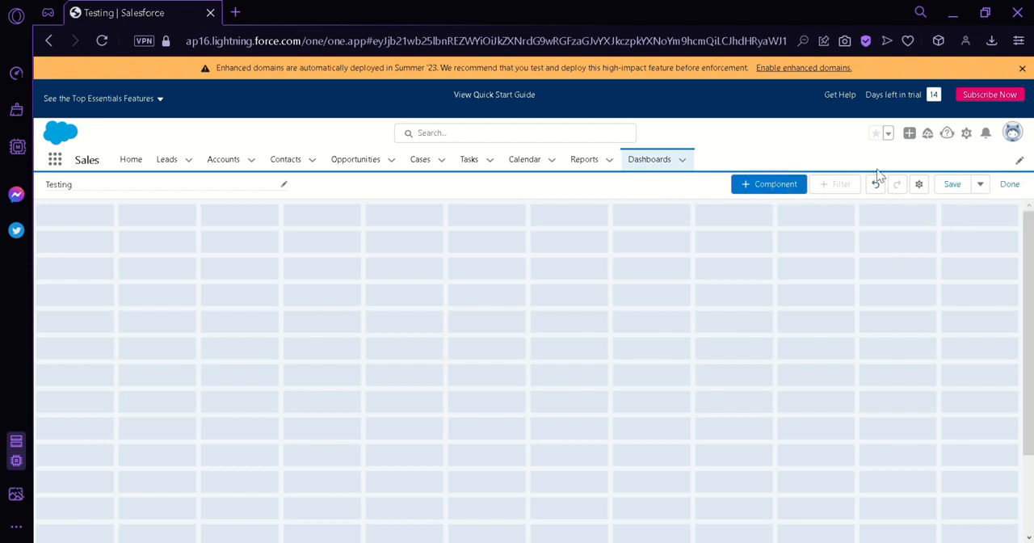
left_click(918, 184)
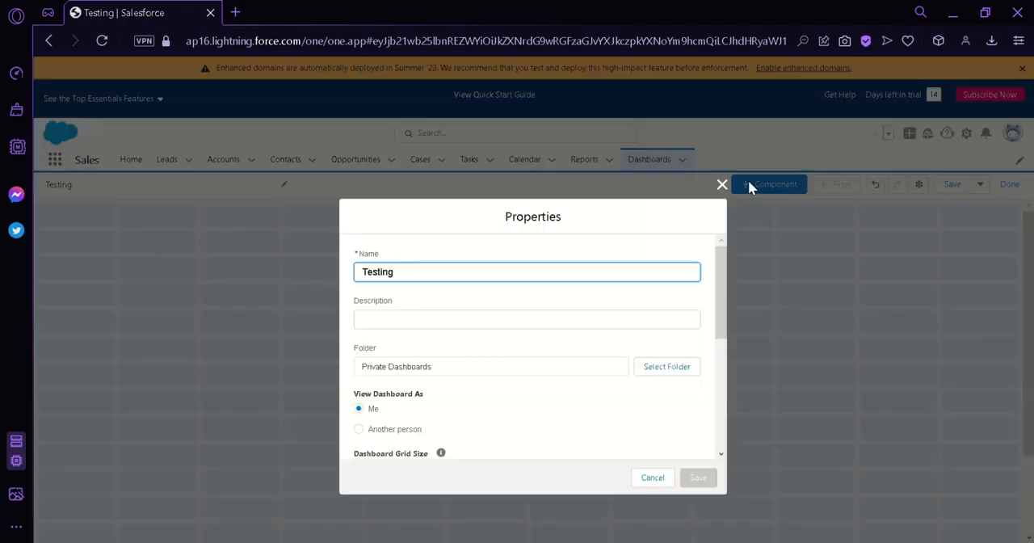
left_click(721, 184)
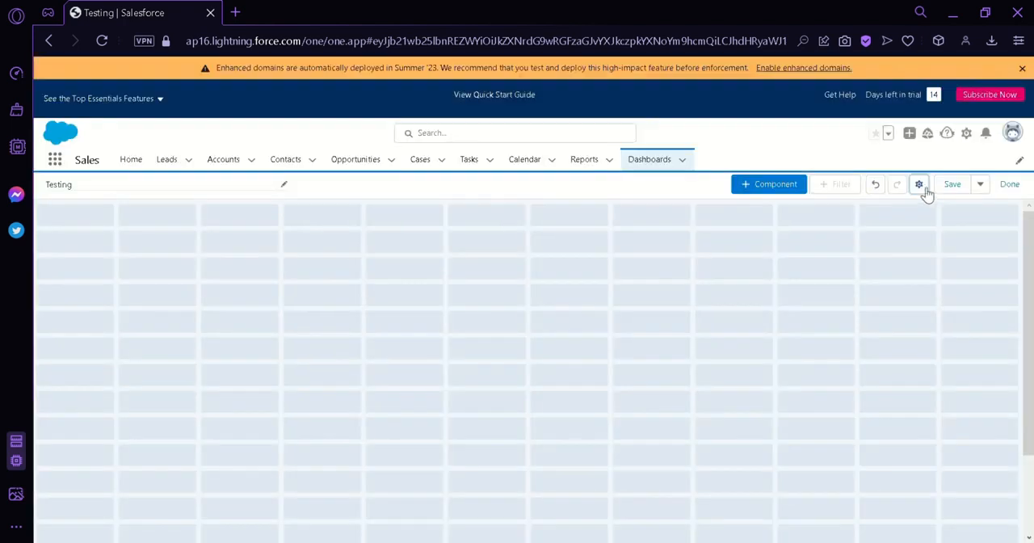
left_click(918, 185)
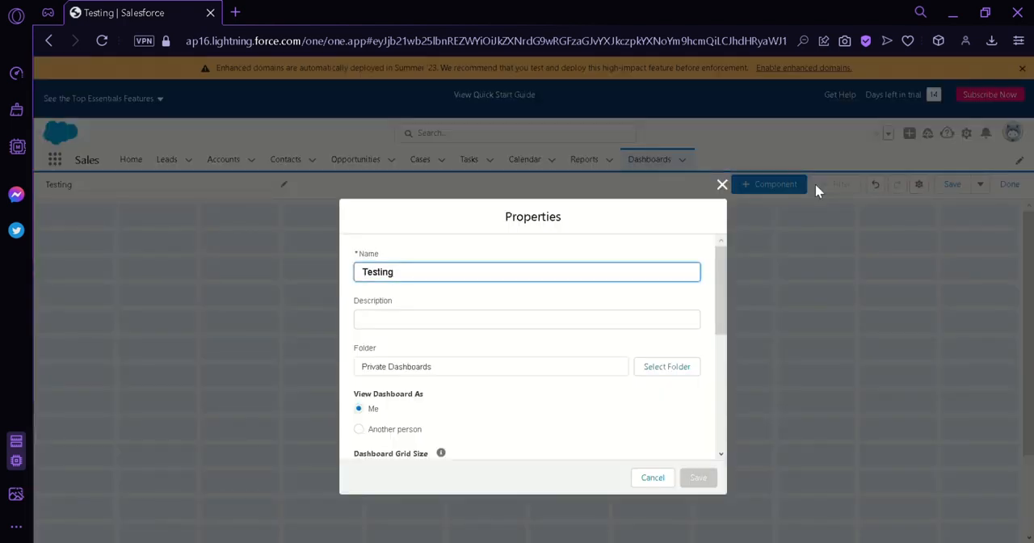
left_click_drag(719, 254, 727, 398)
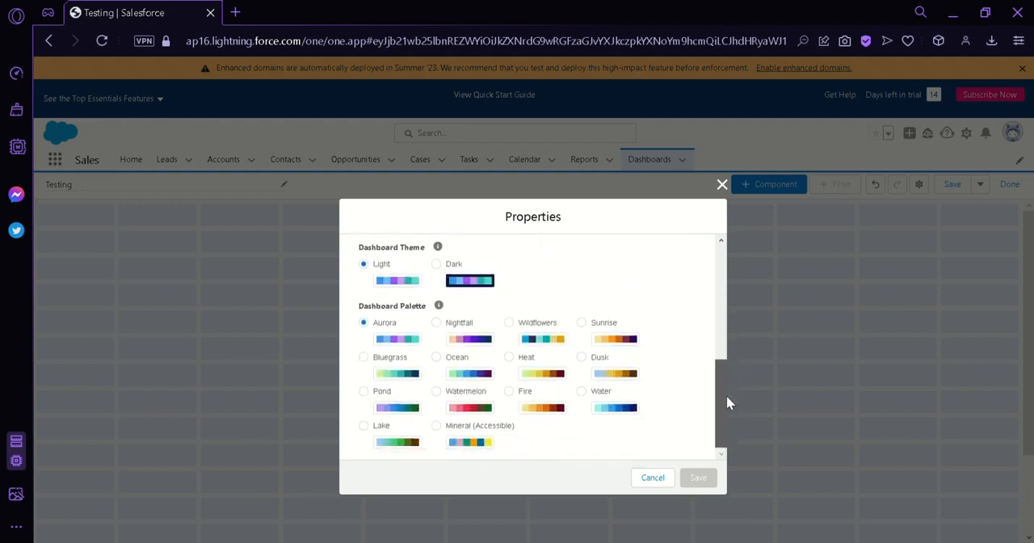
left_click(669, 477)
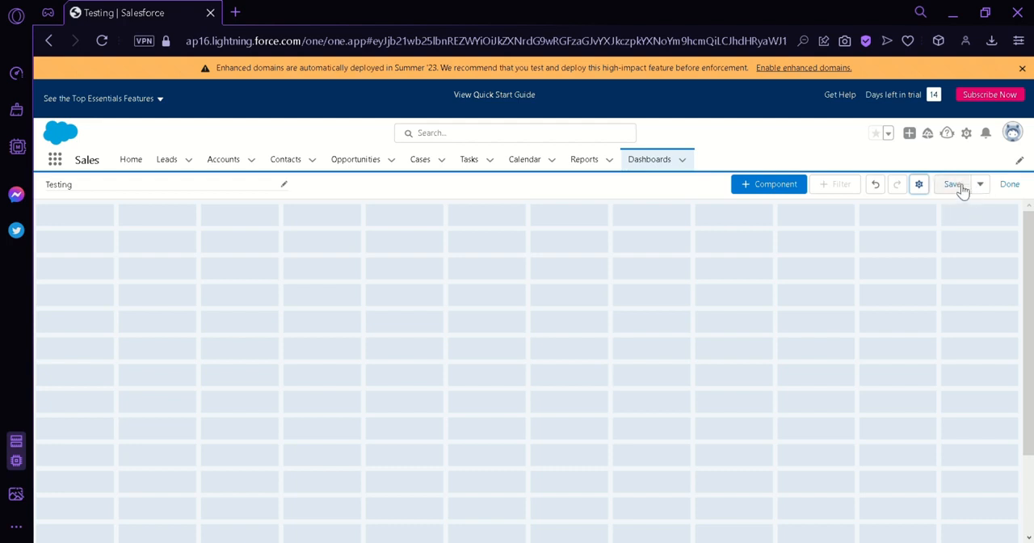
left_click(980, 186)
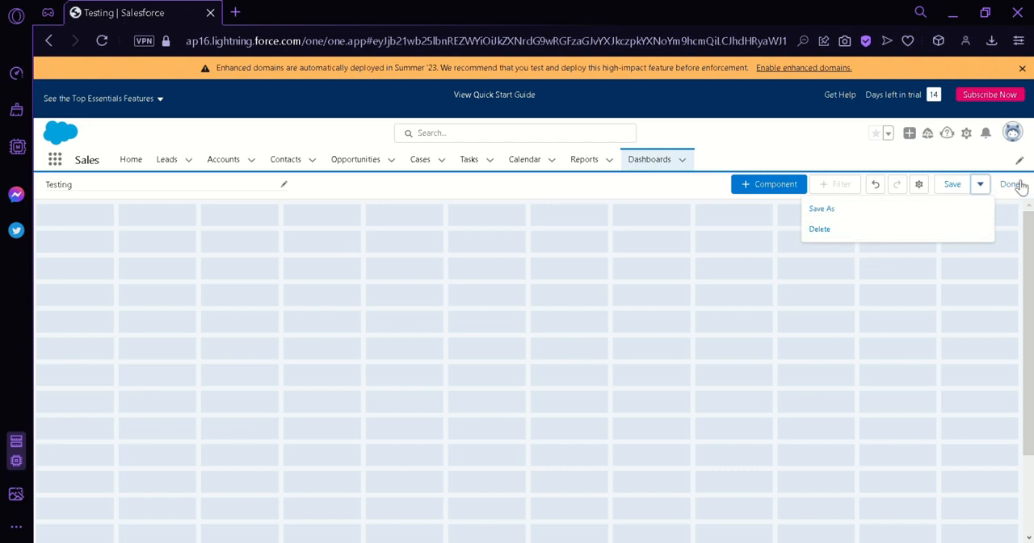
left_click(981, 186)
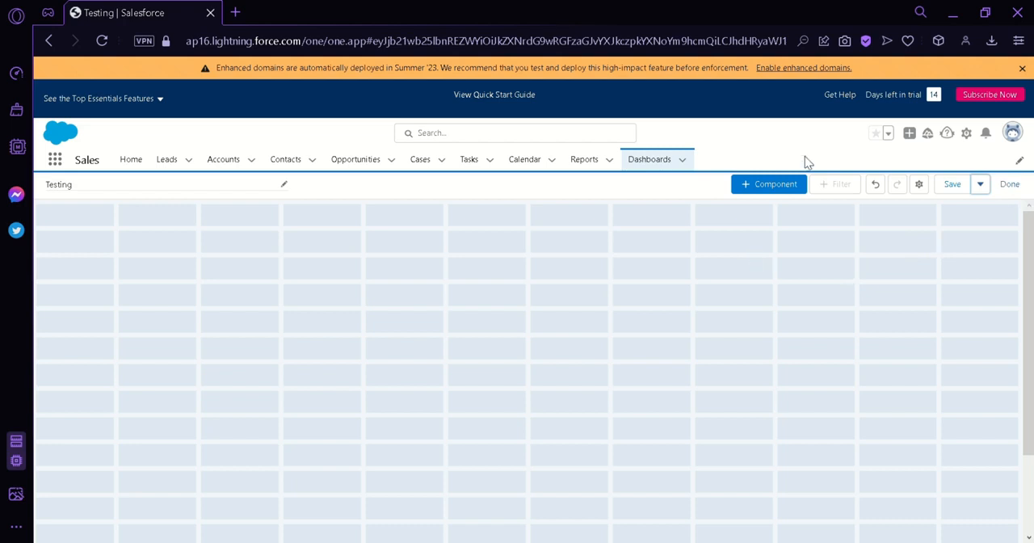
Step: Start adding a dashboard component and examine the available reports under Created by Me, Private Reports and Public Reports
left_click(773, 189)
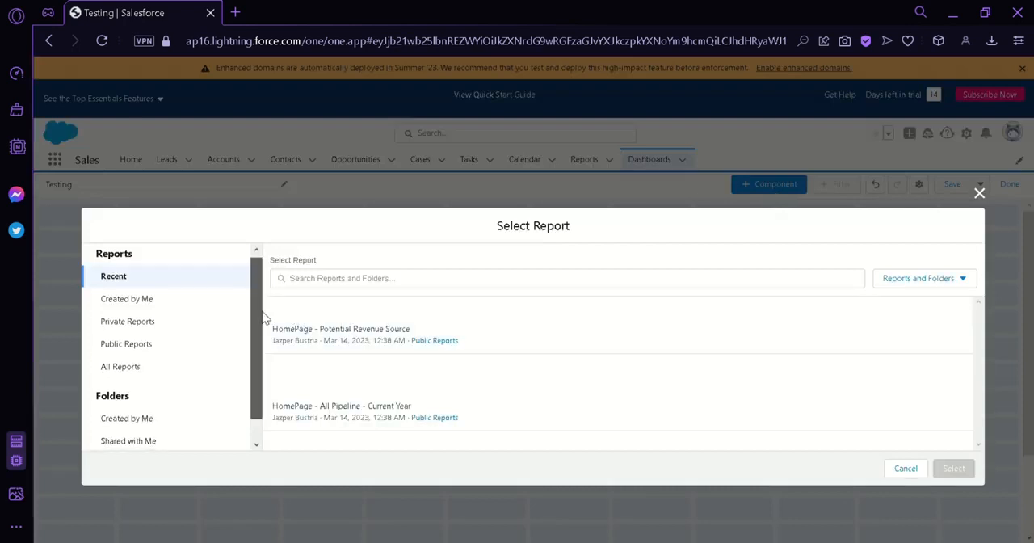
scroll(261, 318, "down", 1)
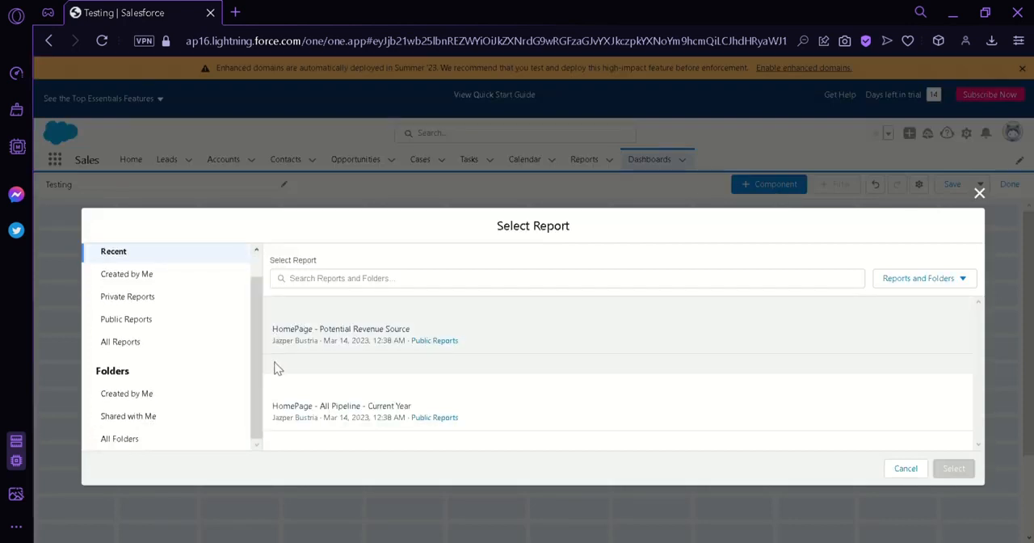
scroll(267, 355, "up", 1)
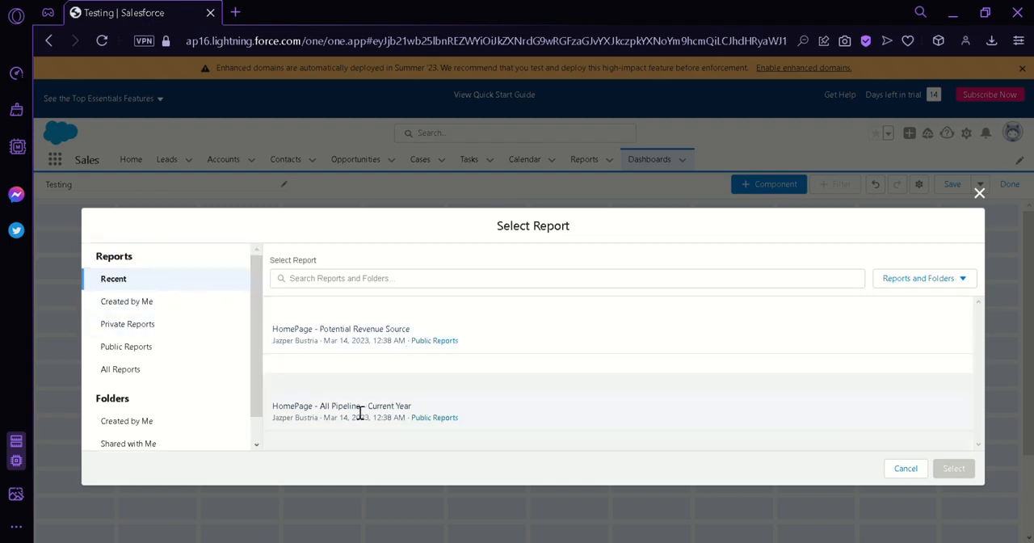
left_click(194, 305)
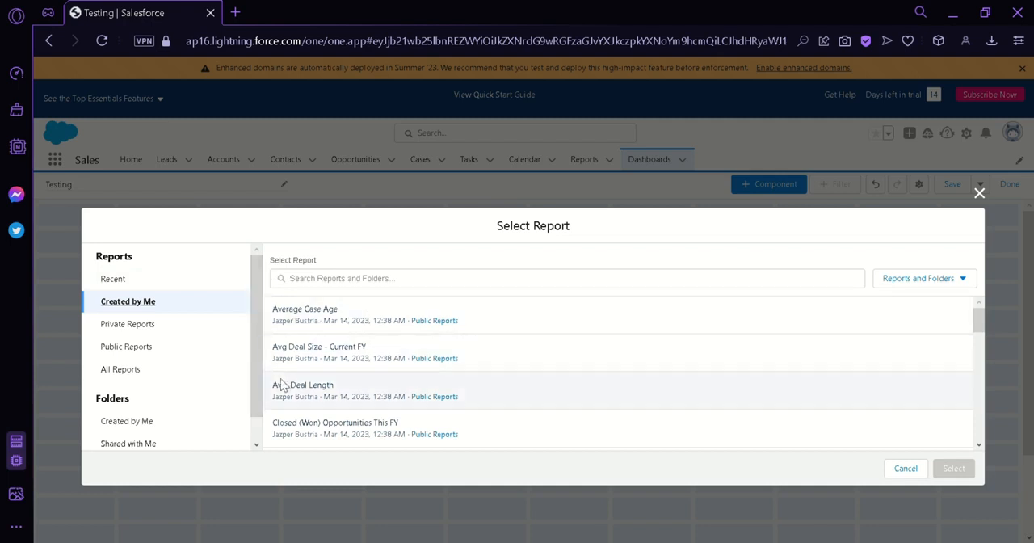
scroll(401, 399, "down", 2)
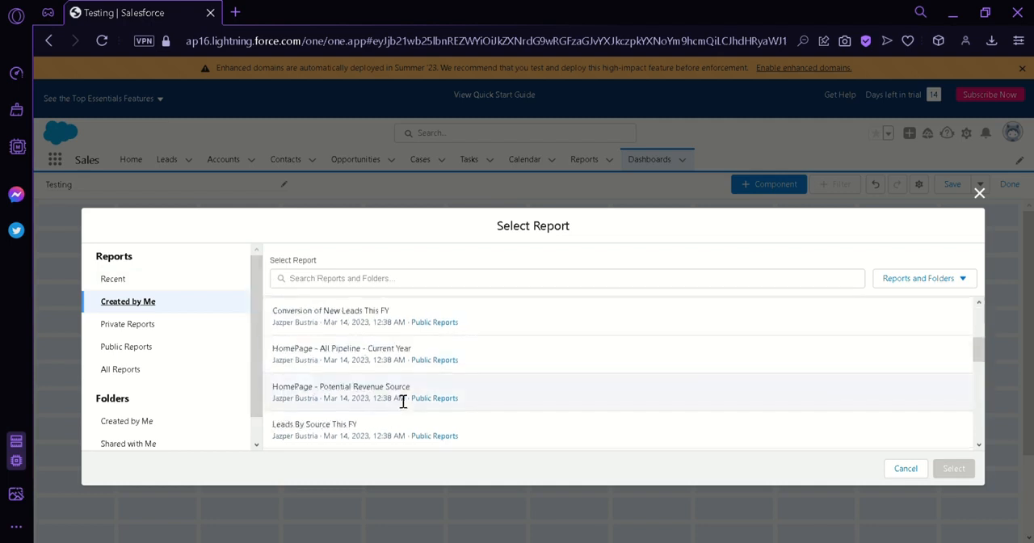
scroll(404, 402, "down", 2)
left_click(143, 346)
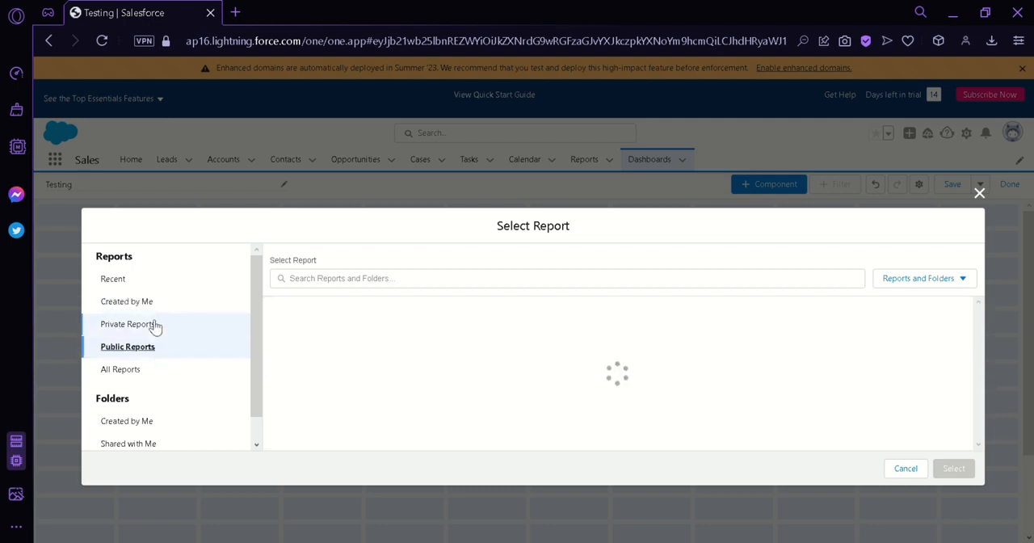
left_click(153, 325)
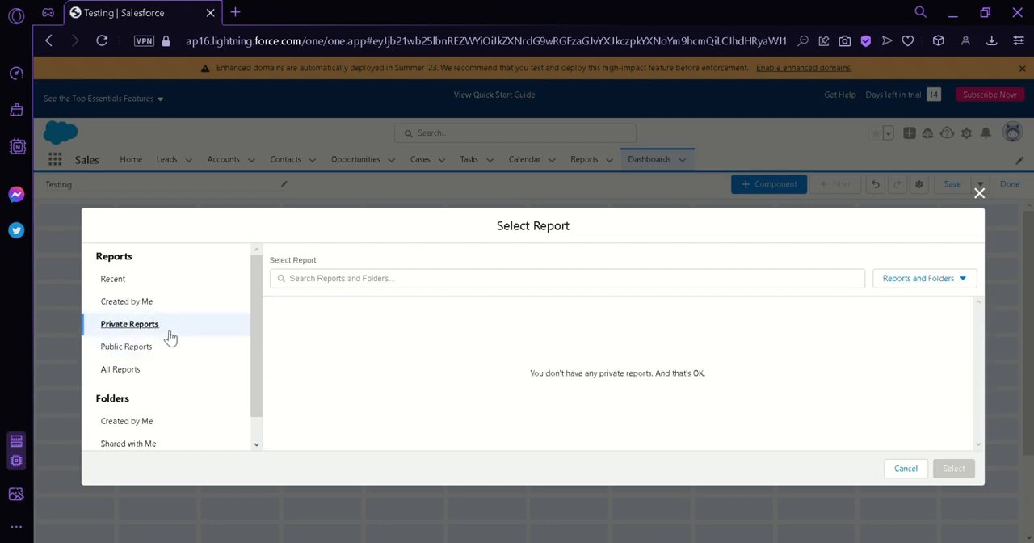
left_click(176, 348)
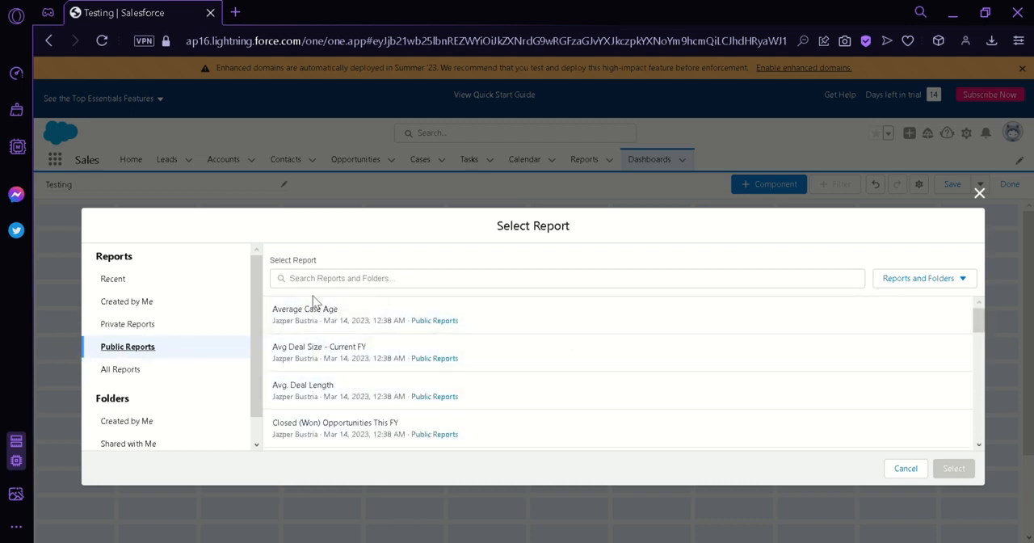
scroll(347, 372, "down", 3)
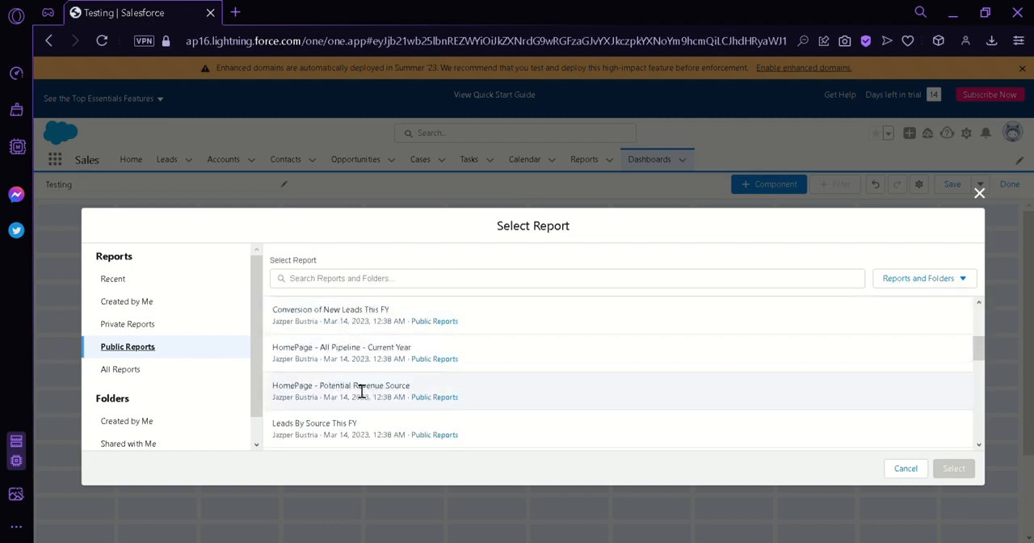
scroll(401, 397, "down", 2)
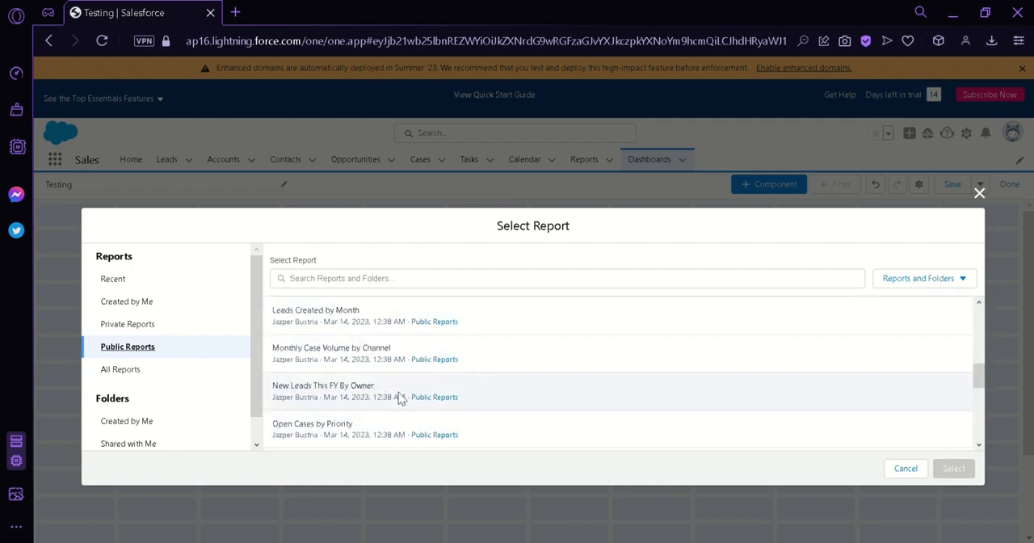
Step: Examine the report folders under Created by Me, Shared with Me and All Folders
left_click(159, 426)
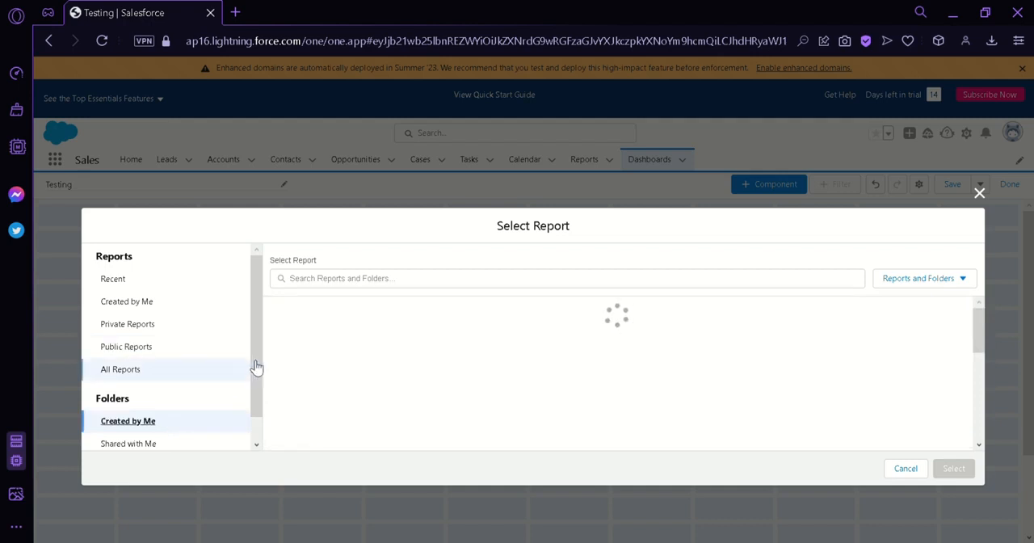
left_click_drag(256, 365, 260, 430)
left_click(166, 416)
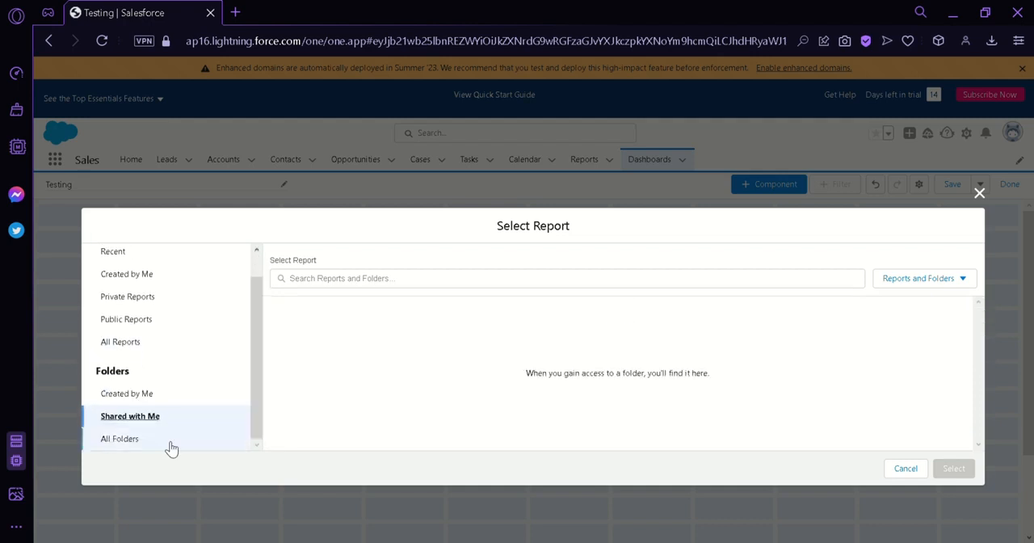
left_click(212, 440)
left_click(214, 398)
scroll(194, 277, "up", 2)
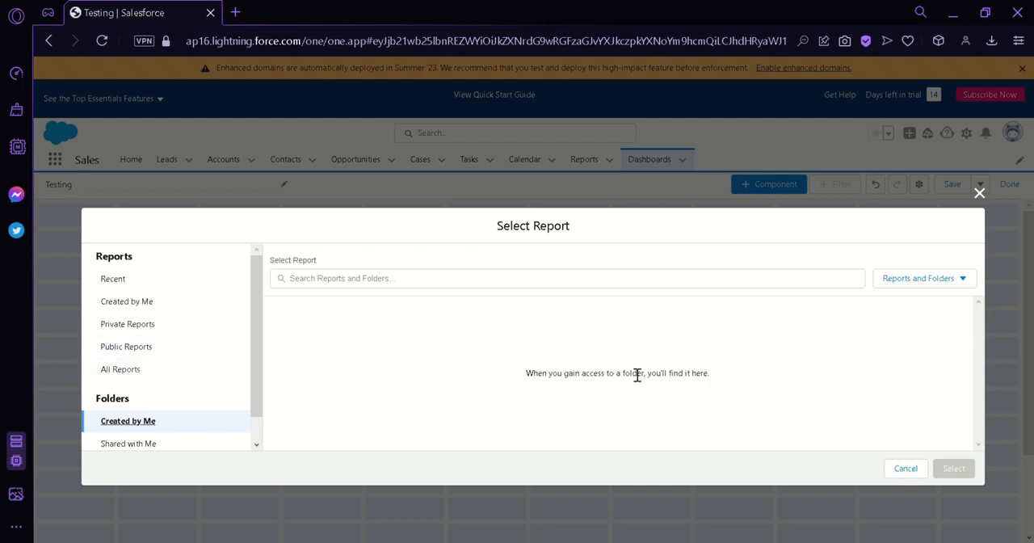
Step: Choose the recent report HomePage - Potential Revenue Source as the source for the new component
left_click(156, 287)
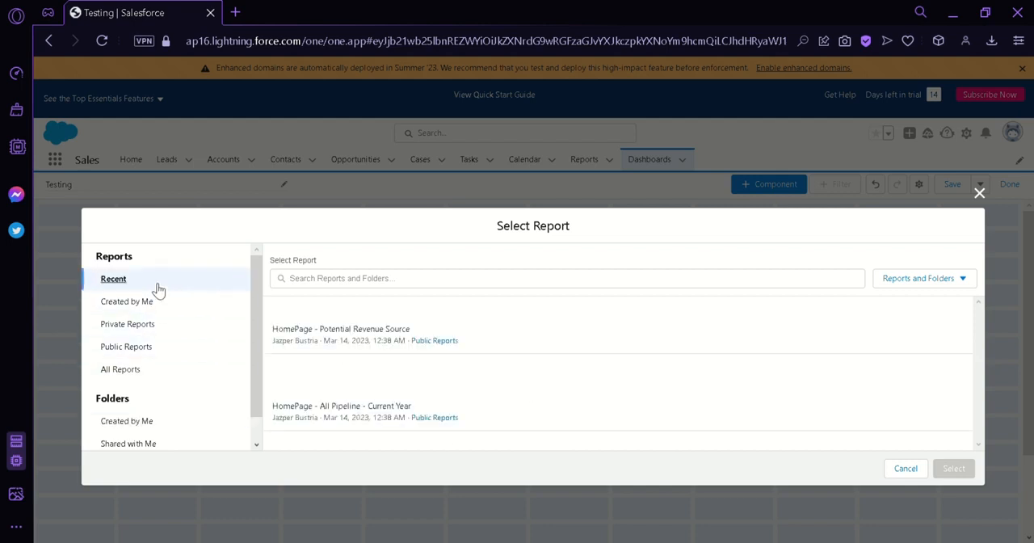
left_click(507, 324)
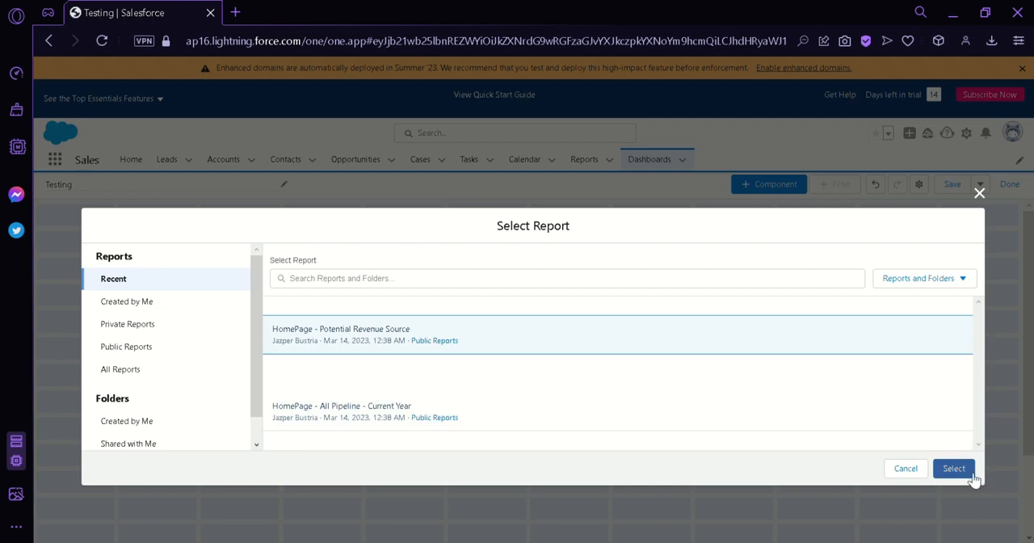
left_click(954, 472)
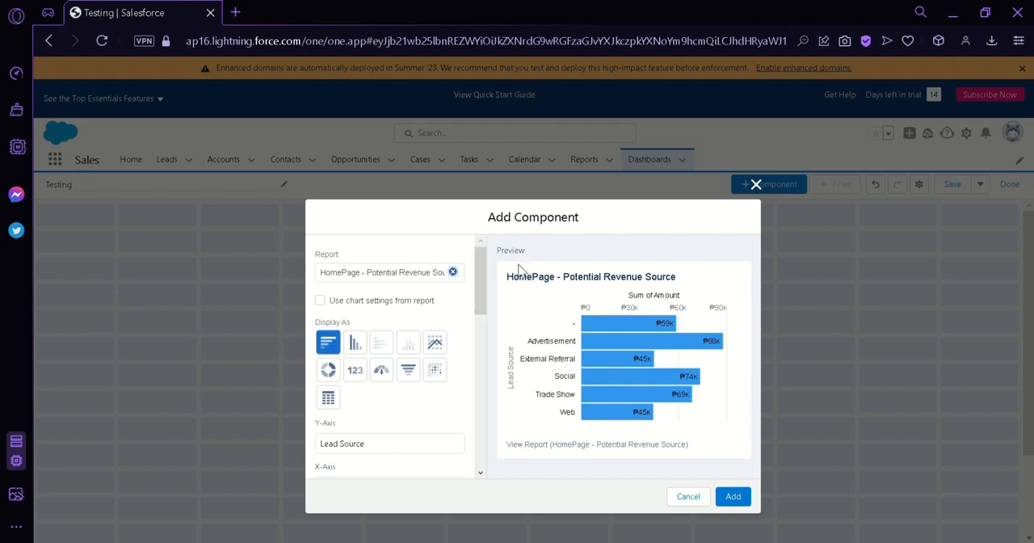
Step: Display the new component as a vertical bar chart, leaving the report's own chart settings unused
left_click(320, 300)
left_click(320, 300)
left_click(355, 346)
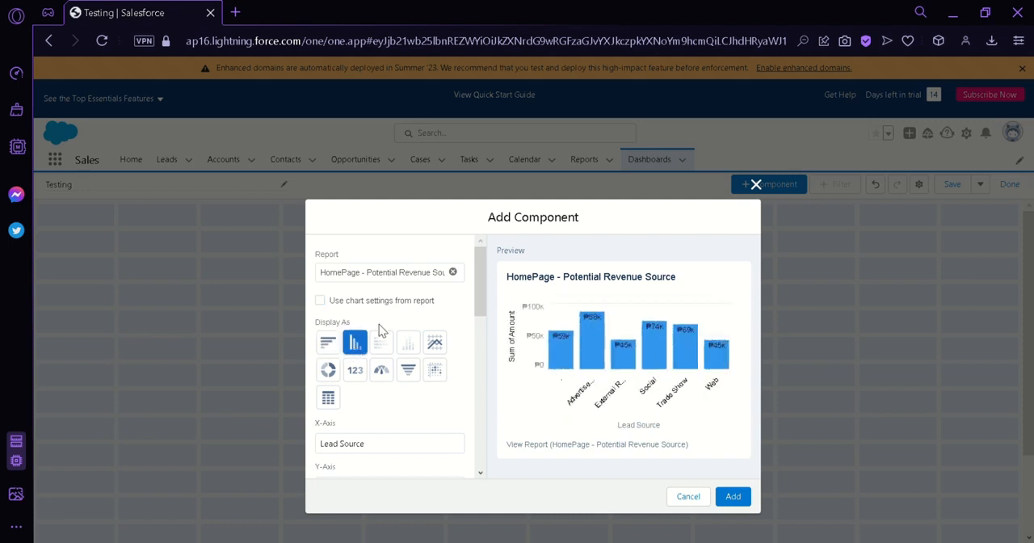
Step: Preview the new component as a line chart, donut, metric, gauge, funnel, scatter chart and table in turn
left_click(436, 343)
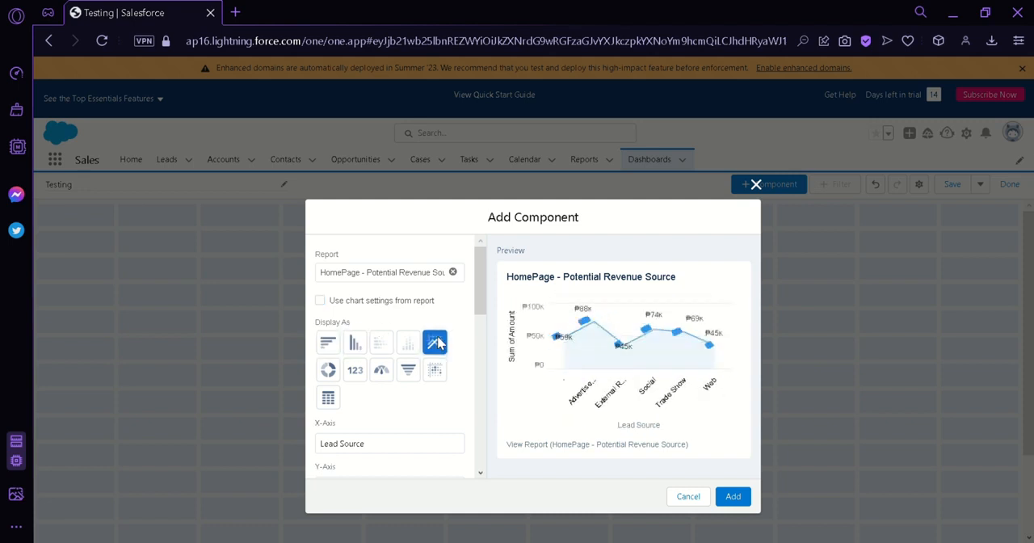
left_click(329, 370)
left_click(357, 373)
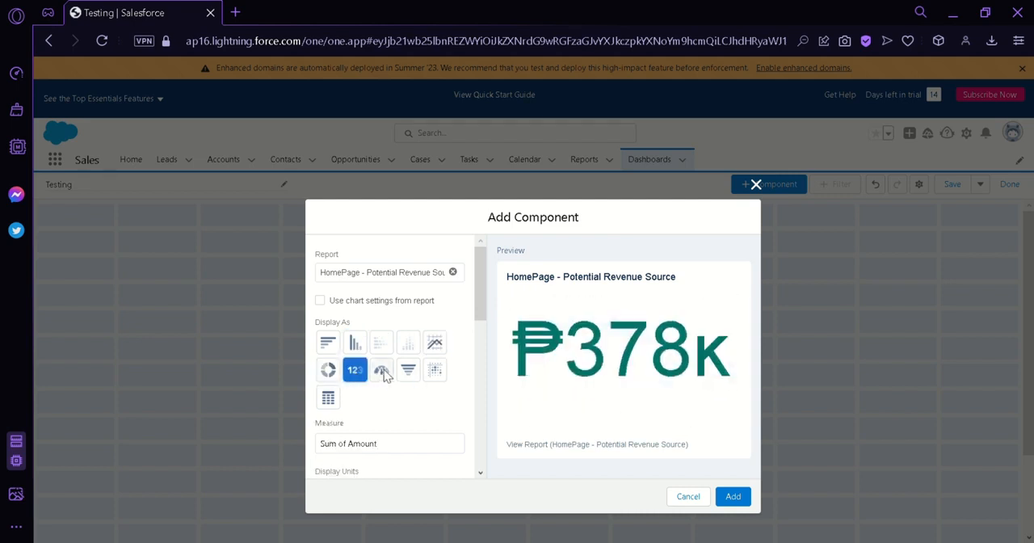
left_click(383, 372)
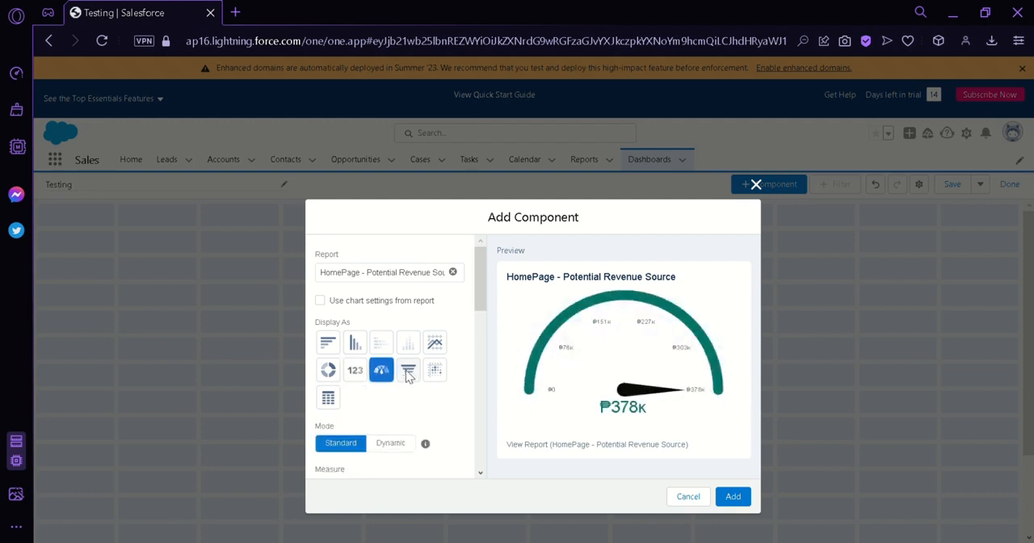
left_click(408, 373)
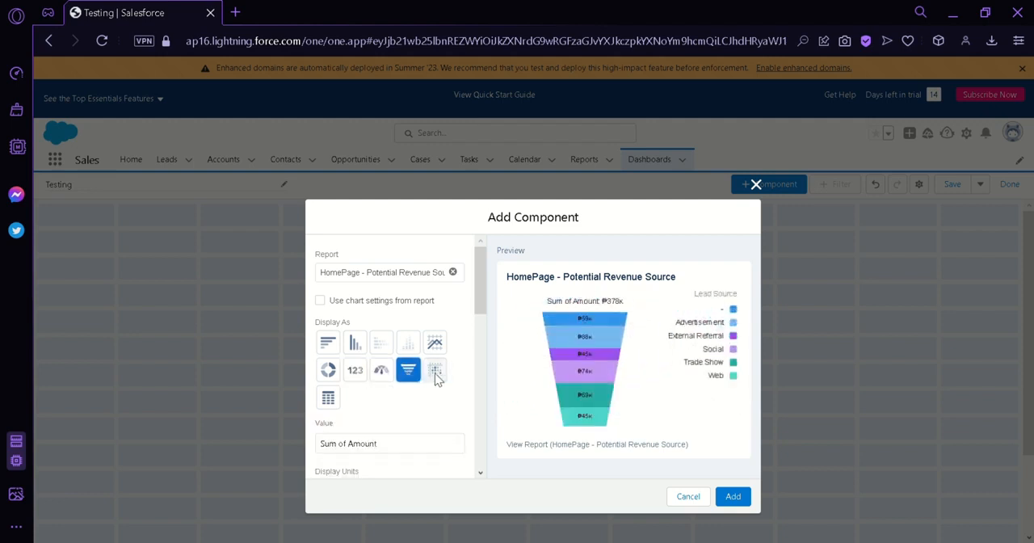
left_click(436, 374)
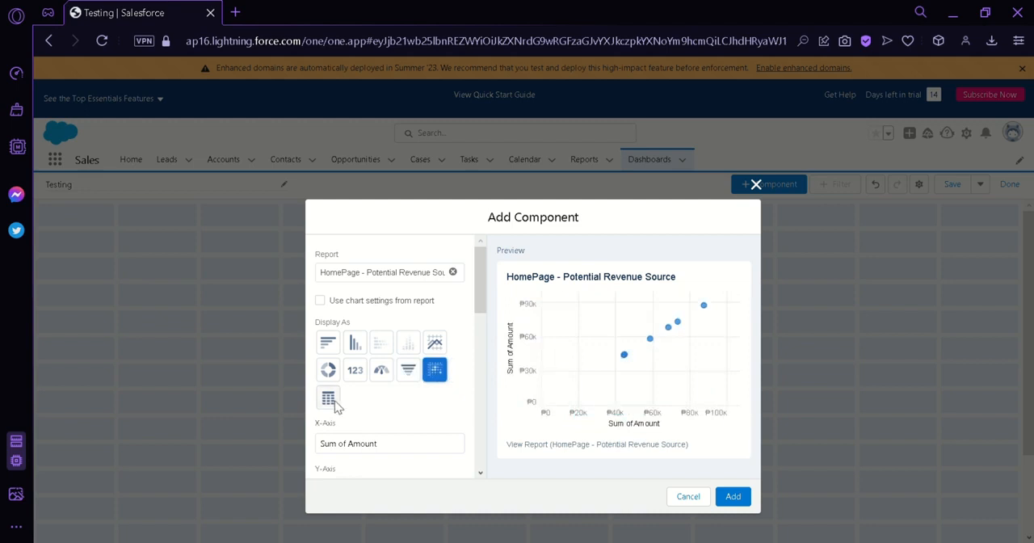
left_click(331, 401)
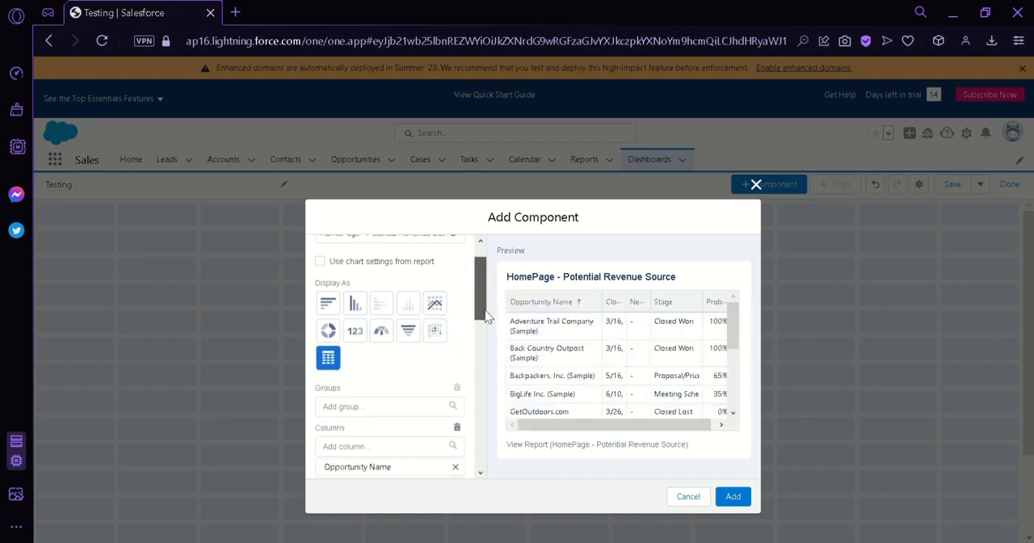
Step: Display the component as a line chart, review its axis and unit options, and sort it by Lead Source
left_click(435, 332)
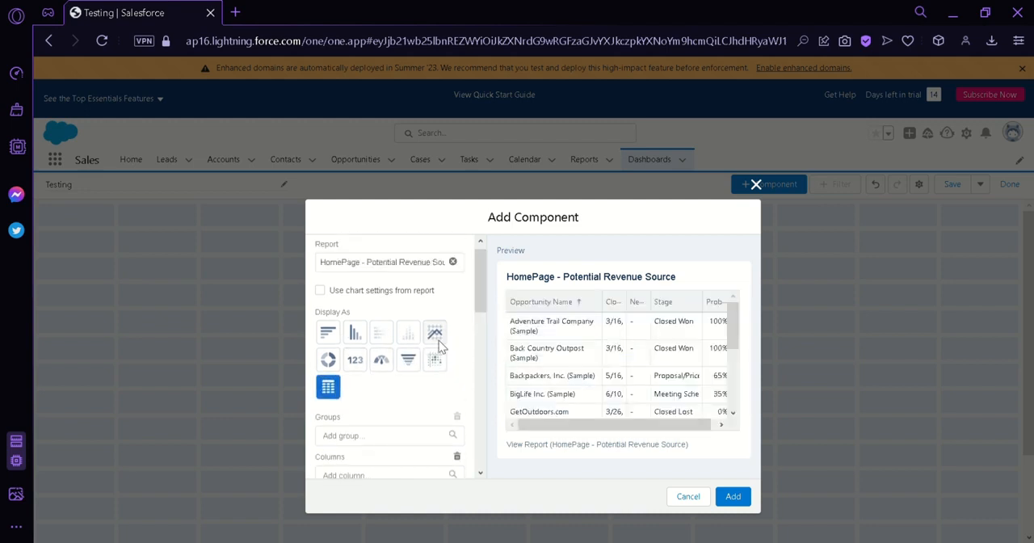
left_click_drag(485, 302, 486, 322)
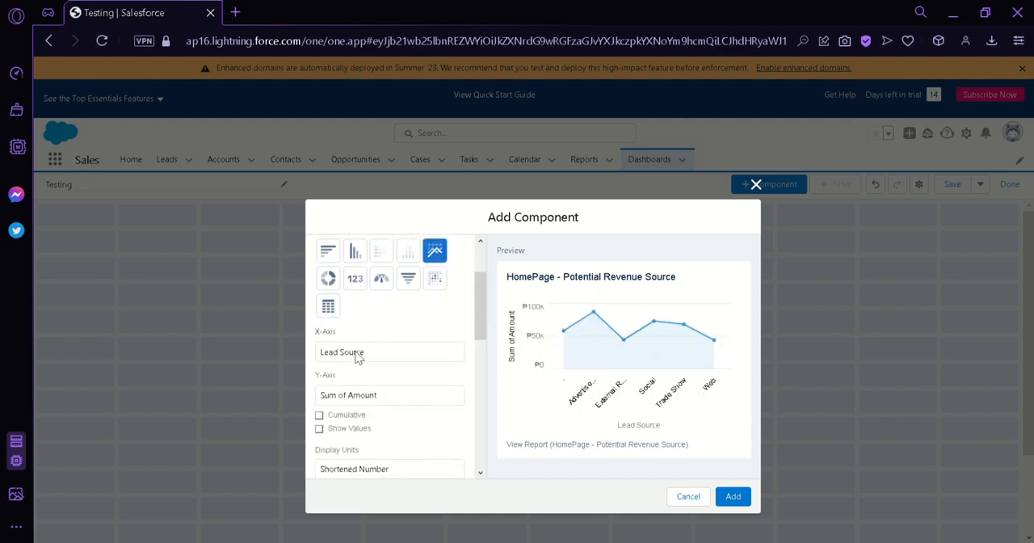
left_click_drag(482, 321, 467, 357)
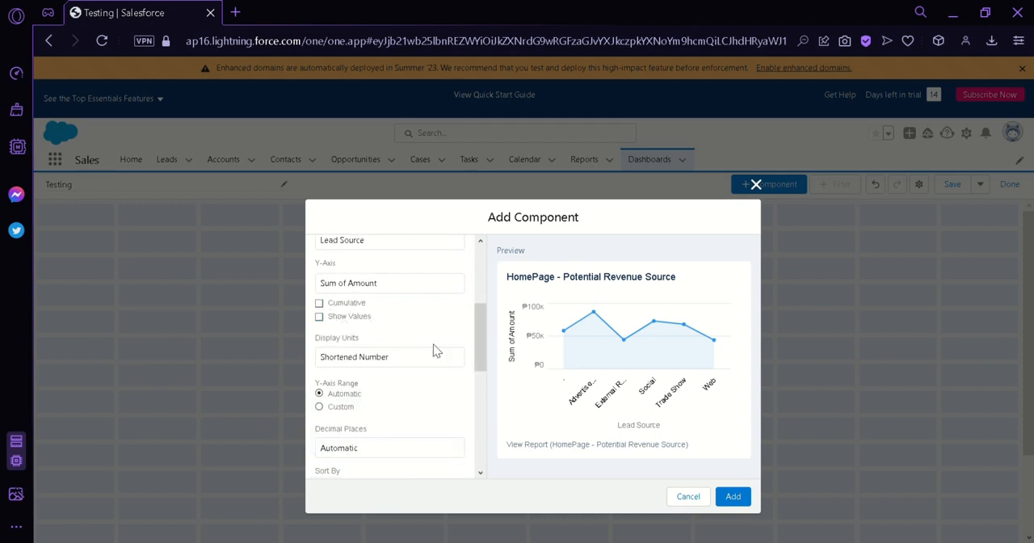
scroll(467, 328, "down", 2)
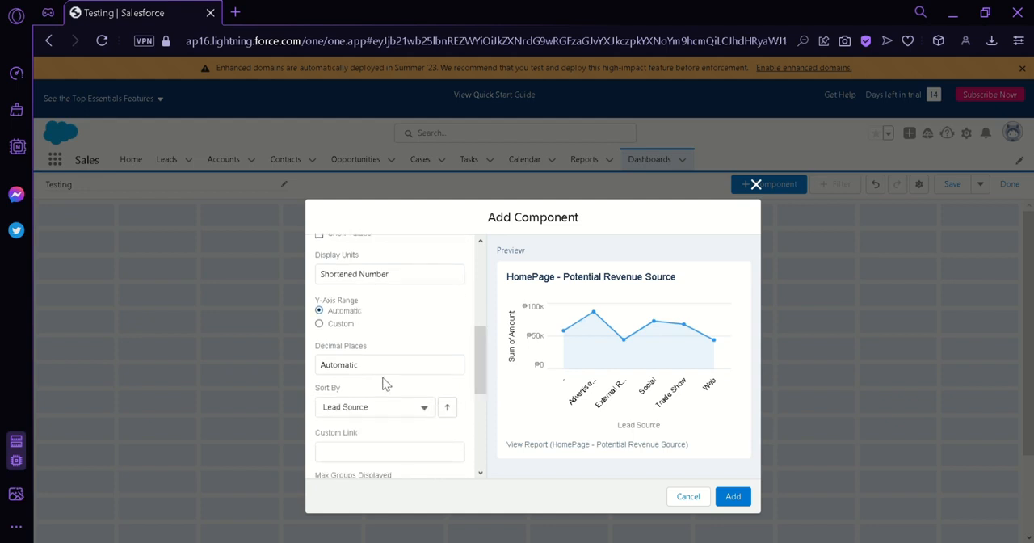
scroll(474, 358, "down", 2)
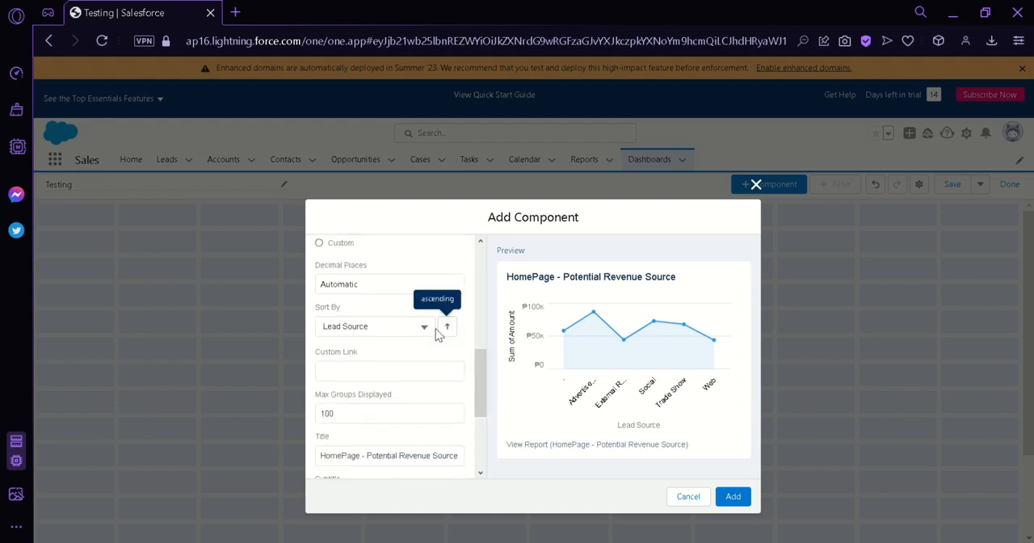
left_click(428, 328)
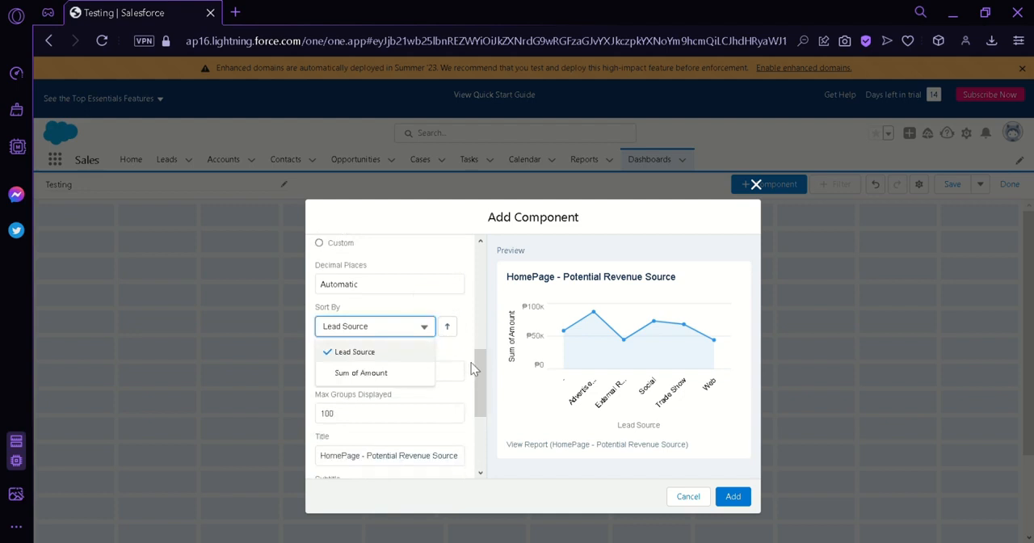
left_click(402, 352)
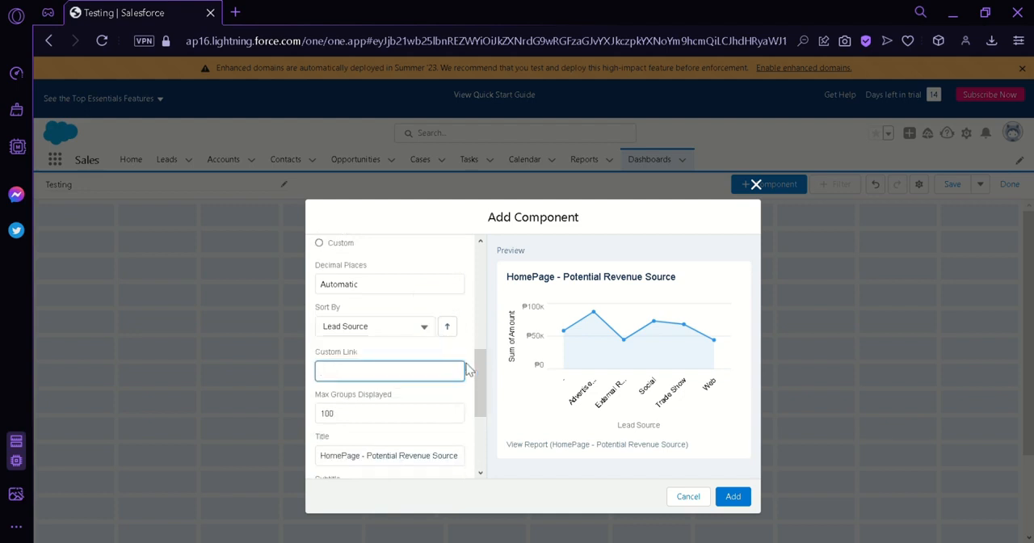
Step: Review the title, subtitle, footer and component theme options, and add the line chart component to the dashboard
left_click_drag(479, 372, 480, 425)
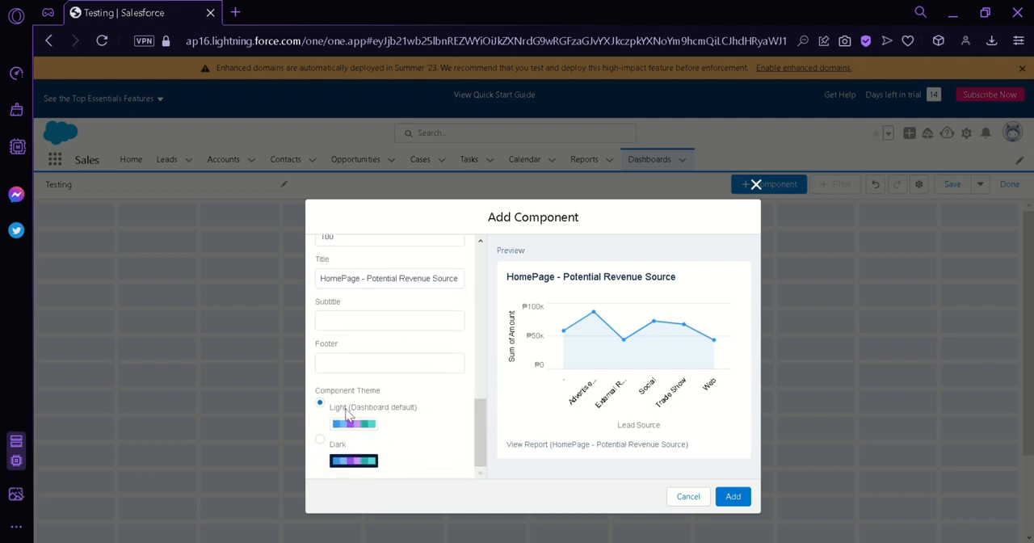
mouse_move(480, 418)
left_mouse_down()
mouse_move(490, 276)
mouse_move(487, 428)
left_mouse_up()
left_click(727, 504)
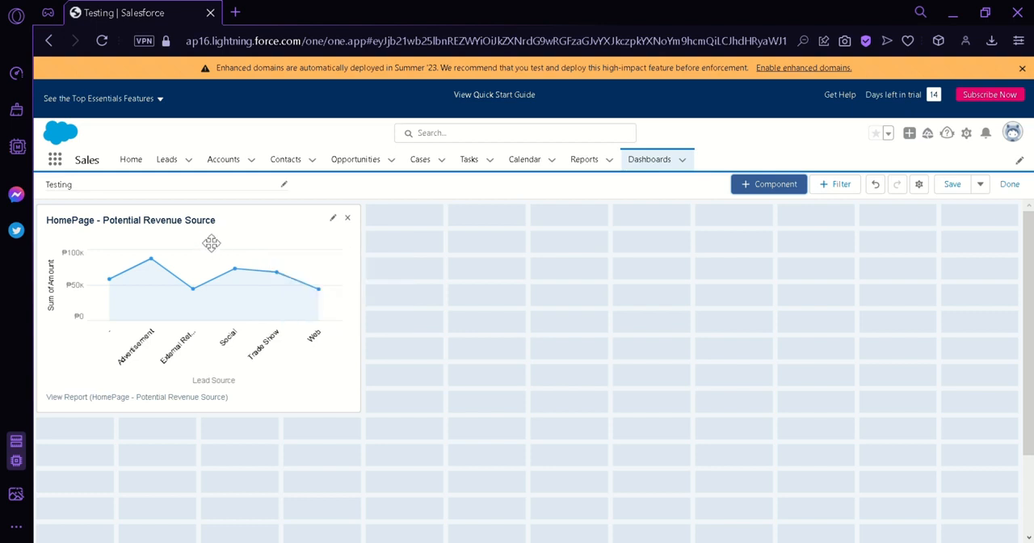
Step: Move the line chart component along the top of the grid so that it spans the seventh to tenth columns
left_click_drag(211, 242, 421, 365)
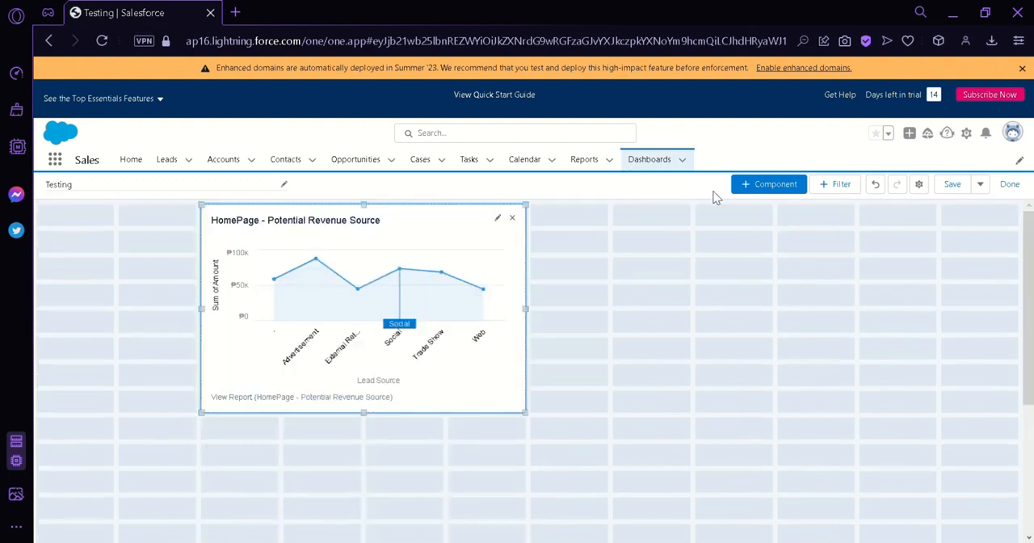
left_click_drag(396, 227, 845, 235)
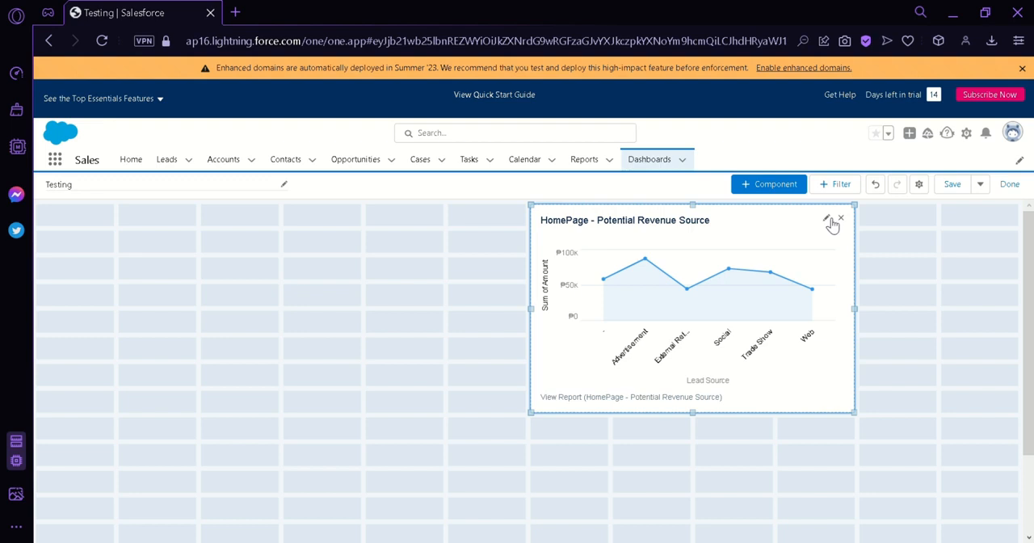
Step: Look at the line chart component's edit settings, close them without changes, and remove the component from the dashboard
left_click(825, 218)
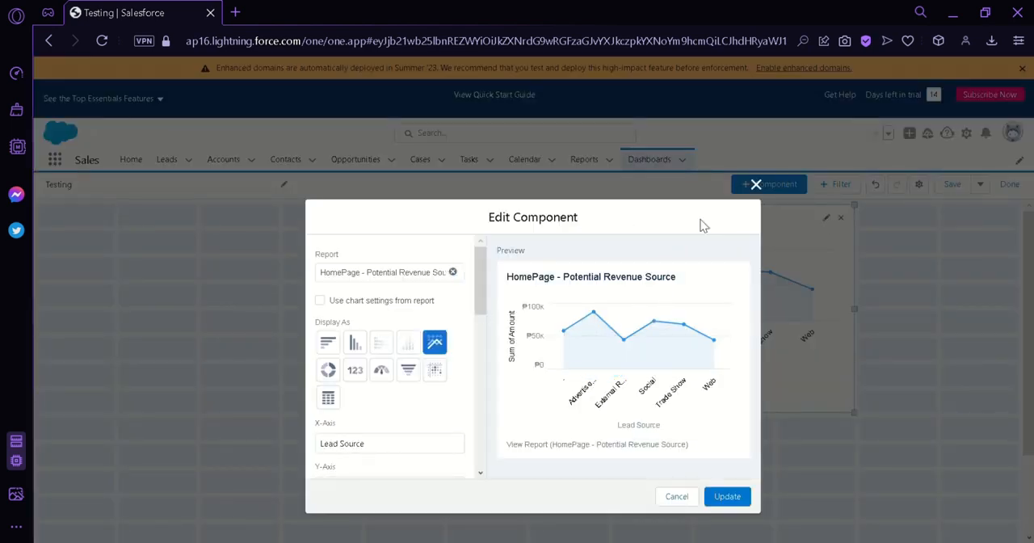
left_click(756, 185)
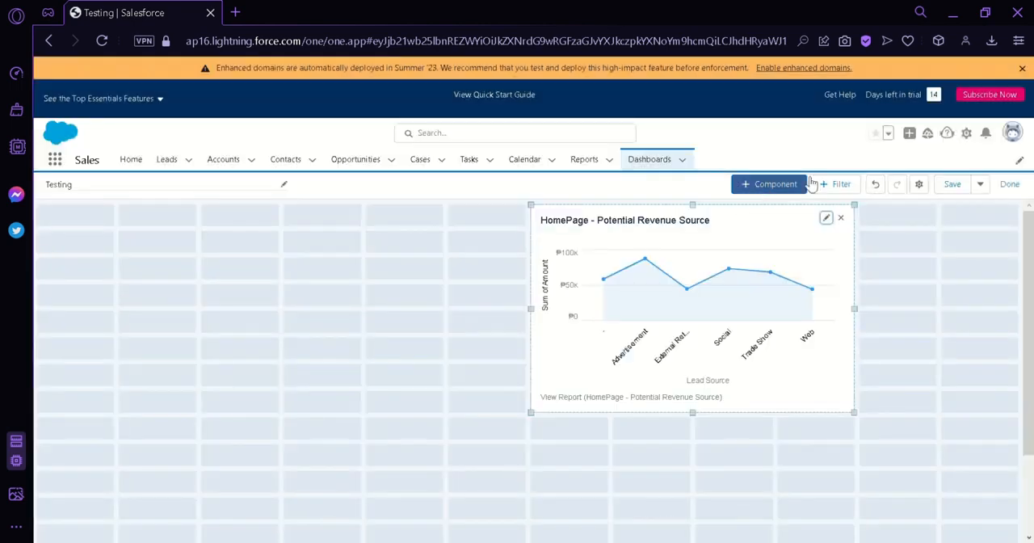
left_click(841, 219)
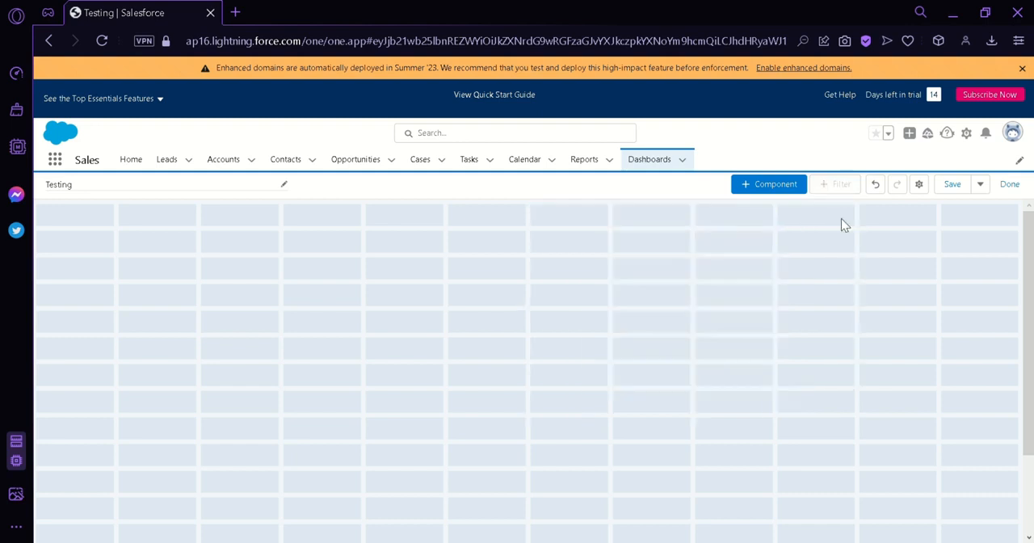
Step: Add a gauge component based on the recent report HomePage - Potential Revenue Source
left_click(780, 192)
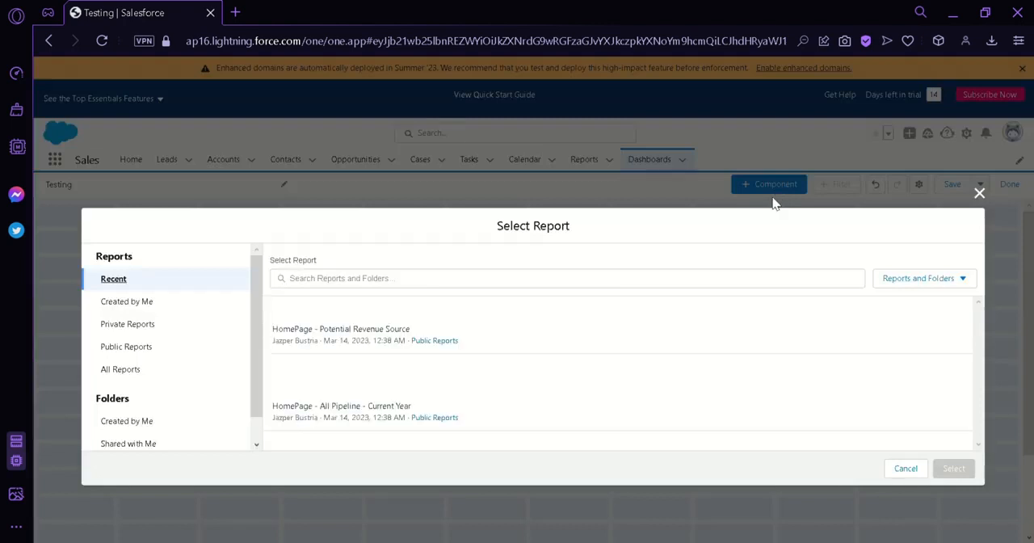
left_click(522, 329)
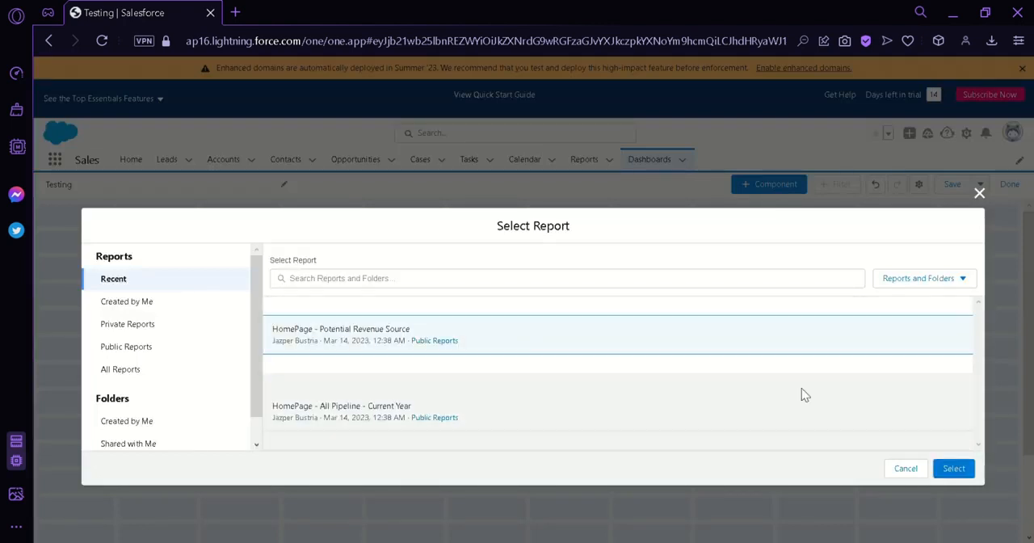
left_click(953, 469)
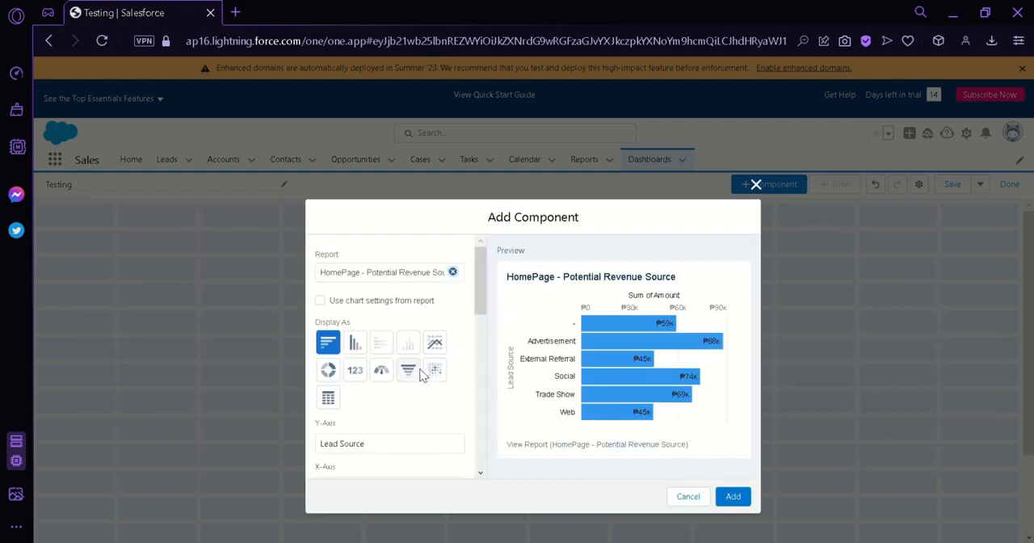
left_click(409, 370)
left_click(382, 370)
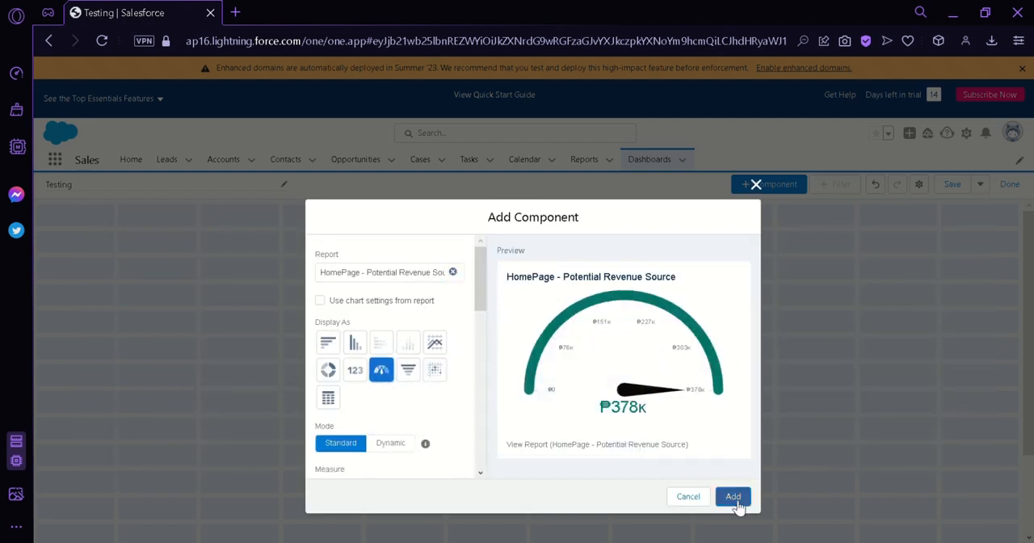
left_click(733, 496)
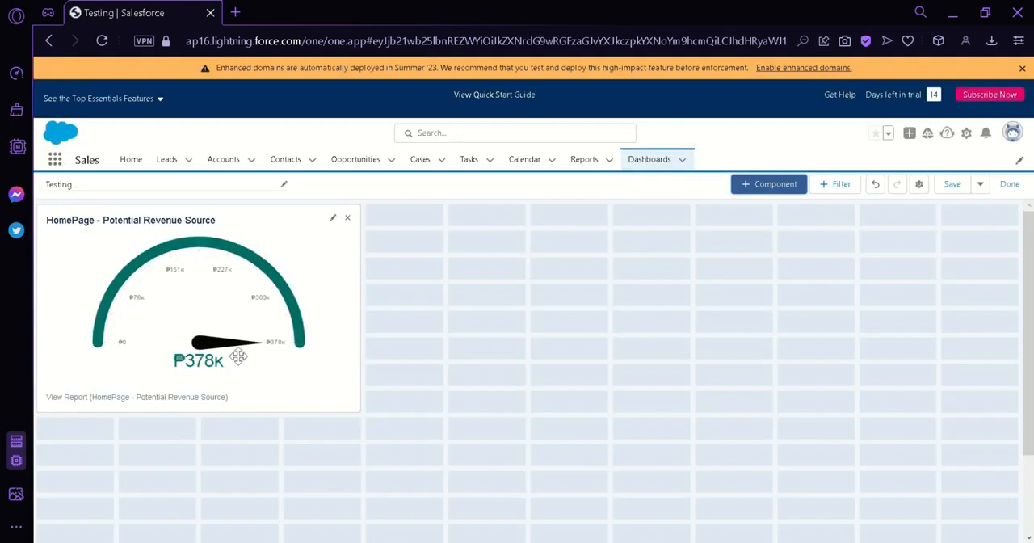
Step: Add a horizontal bar chart component based on the Average Case Age report from the reports created by me
left_click(777, 185)
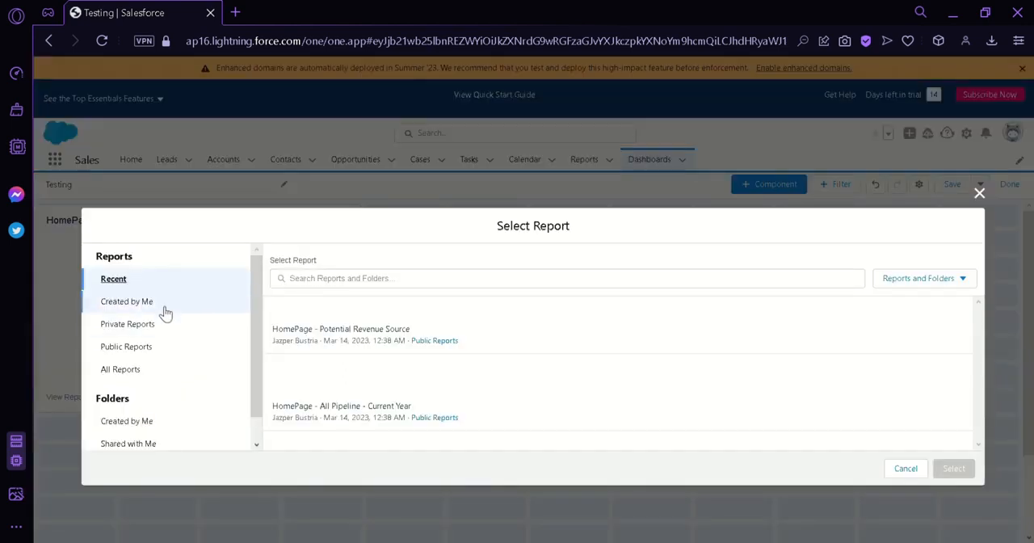
left_click(137, 301)
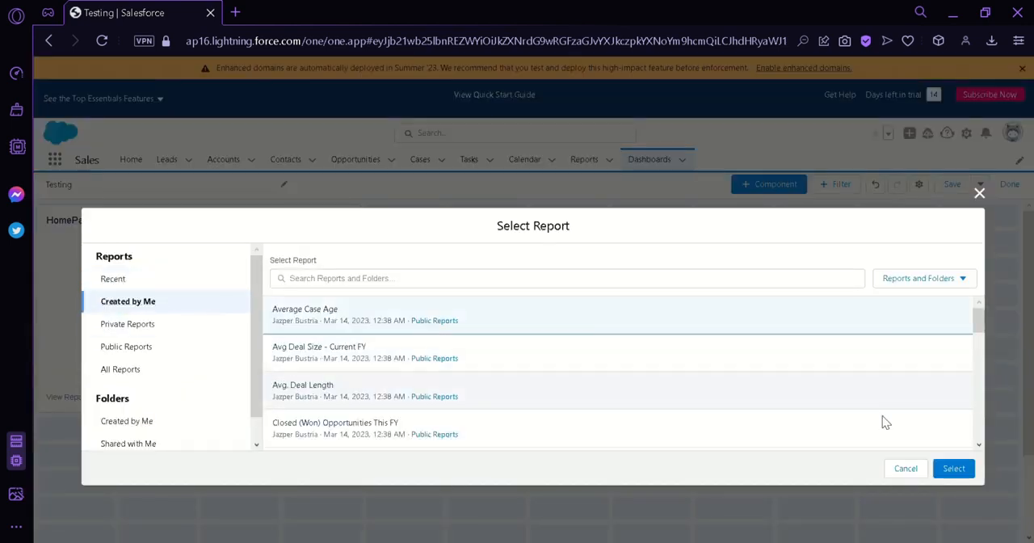
left_click(953, 469)
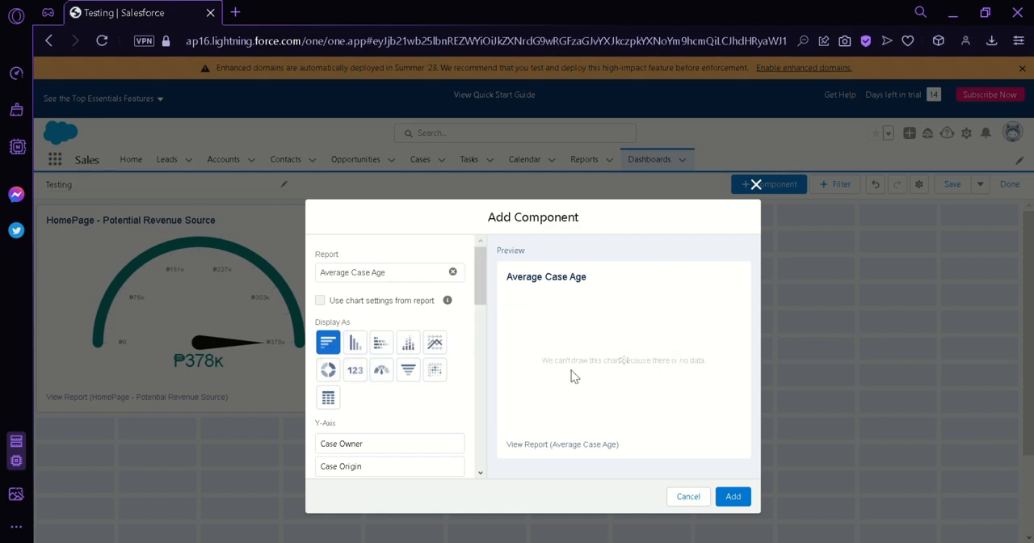
left_click(740, 507)
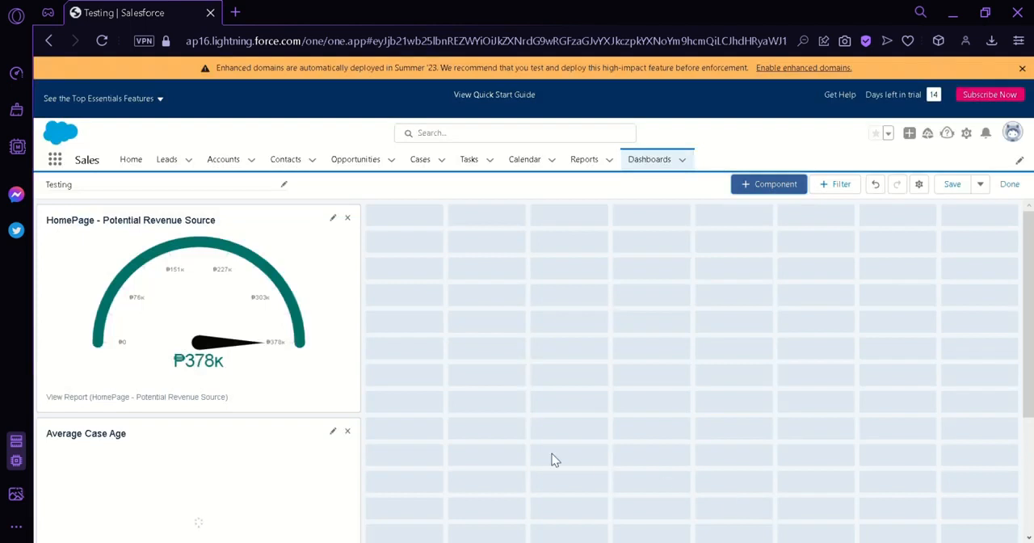
scroll(552, 454, "down", 3)
scroll(432, 385, "up", 3)
Step: Add a vertical bar chart component based on the HomePage - All Pipeline - Current Year report from All Reports
left_click(774, 186)
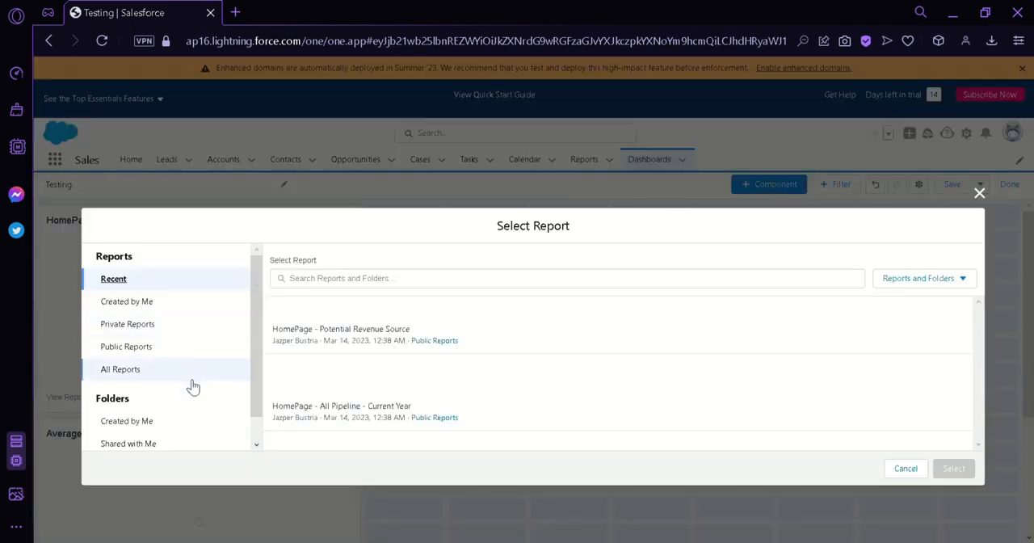
left_click(169, 371)
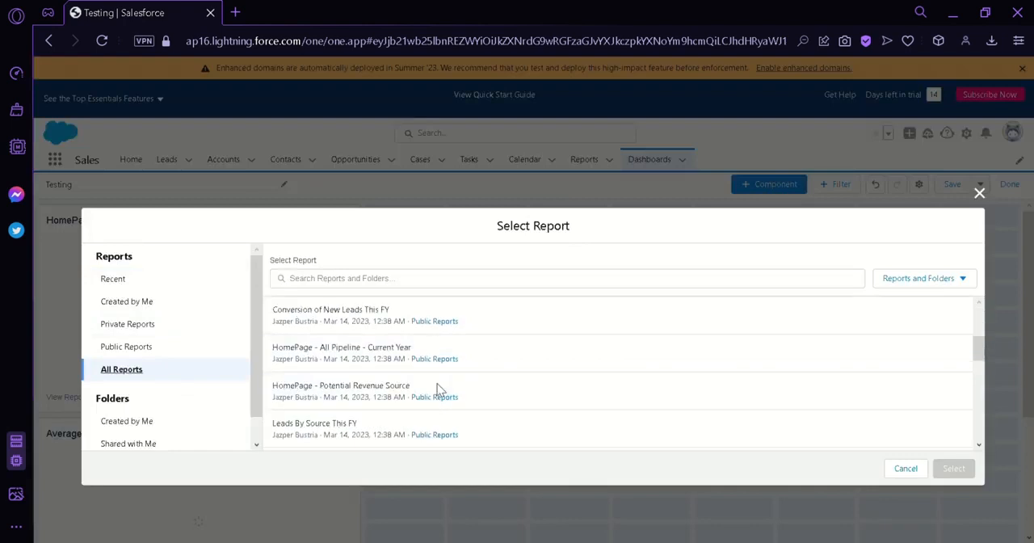
left_click(578, 347)
left_click(954, 470)
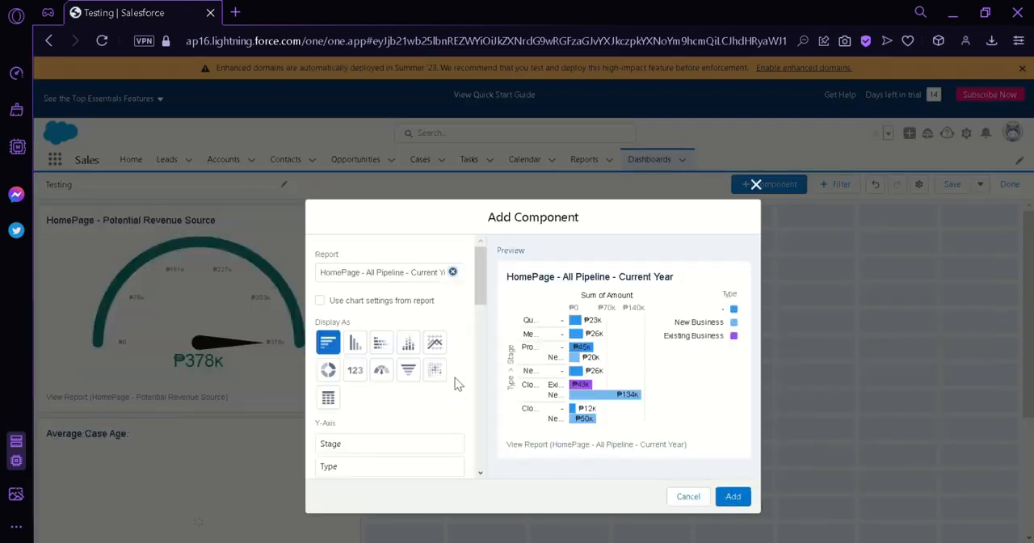
left_click(356, 343)
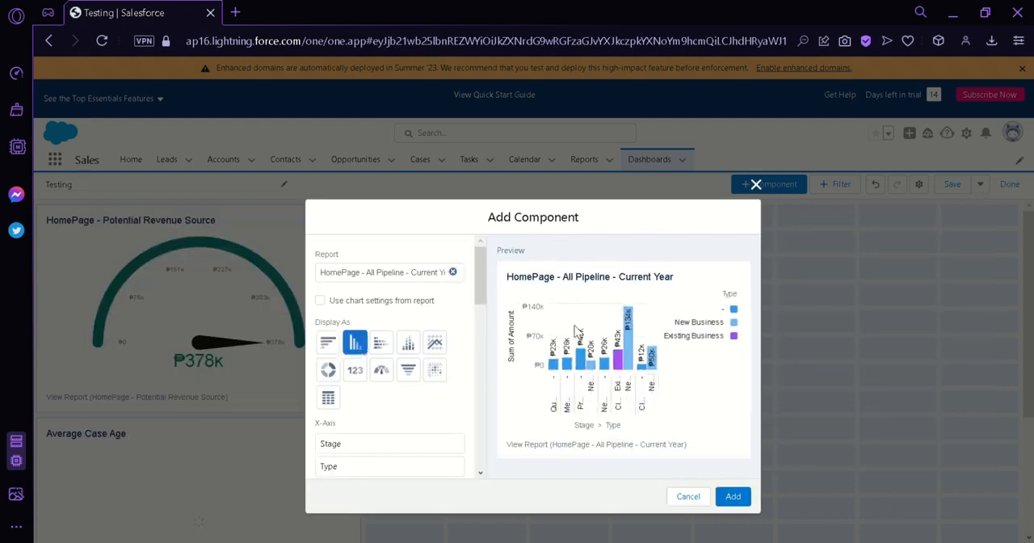
left_click(733, 496)
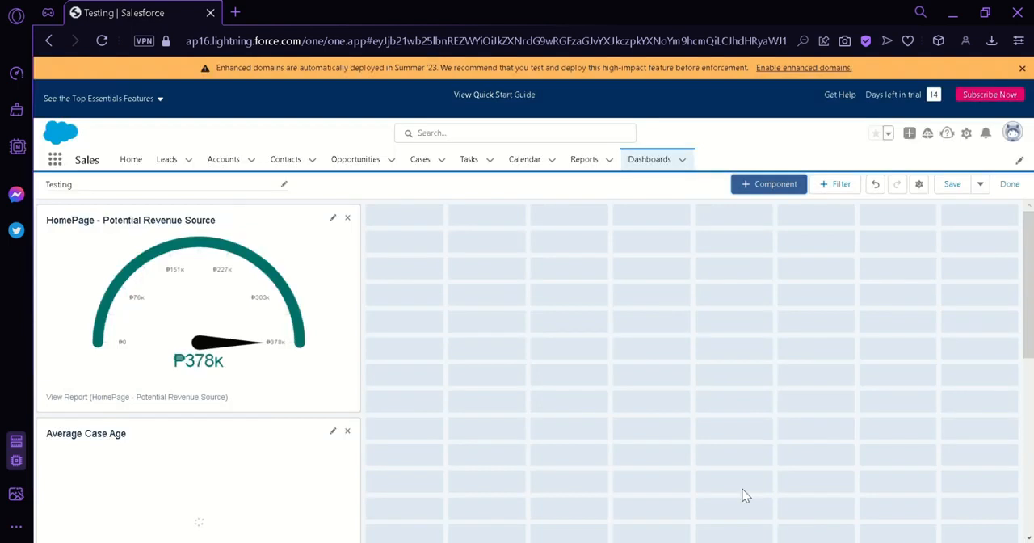
scroll(526, 353, "down", 3)
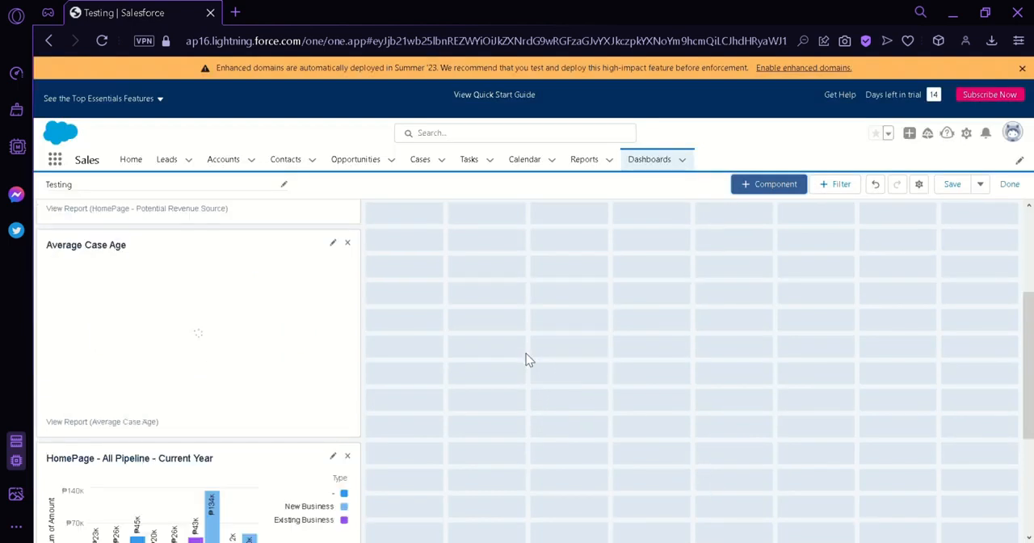
Step: Arrange the three components in one row, with the All Pipeline chart beside the gauge and Average Case Age at the far end
scroll(526, 353, "down", 3)
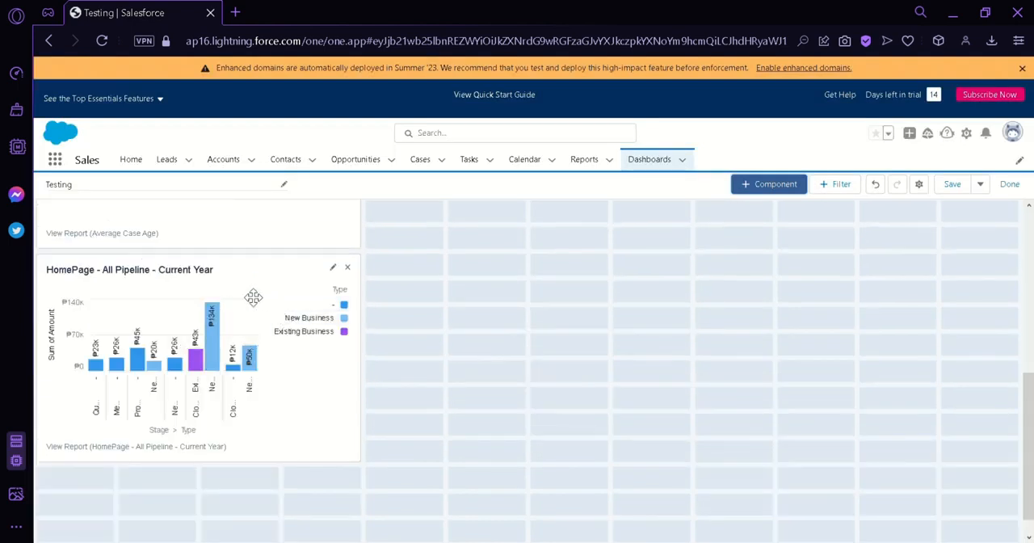
left_click_drag(254, 296, 526, 240)
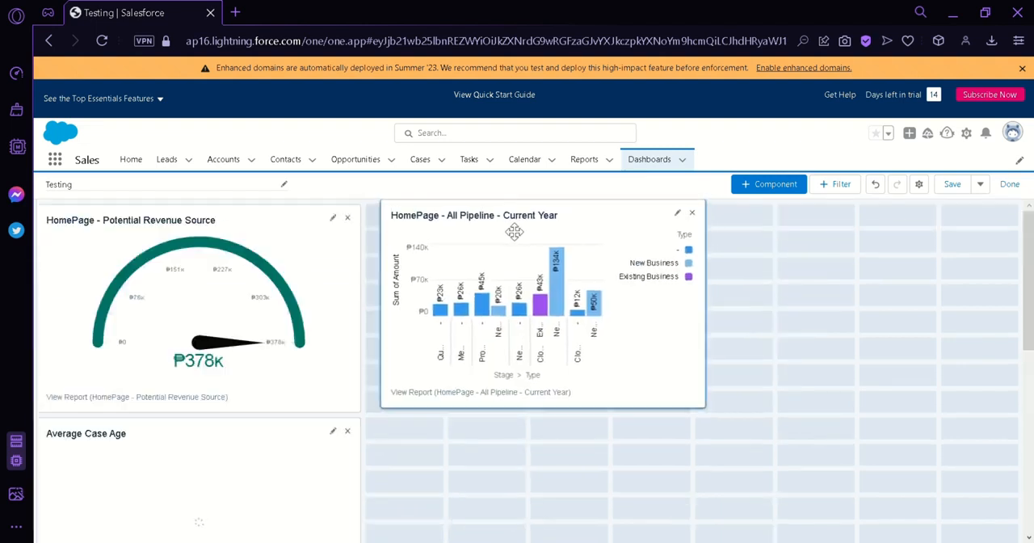
left_click_drag(209, 454, 827, 307)
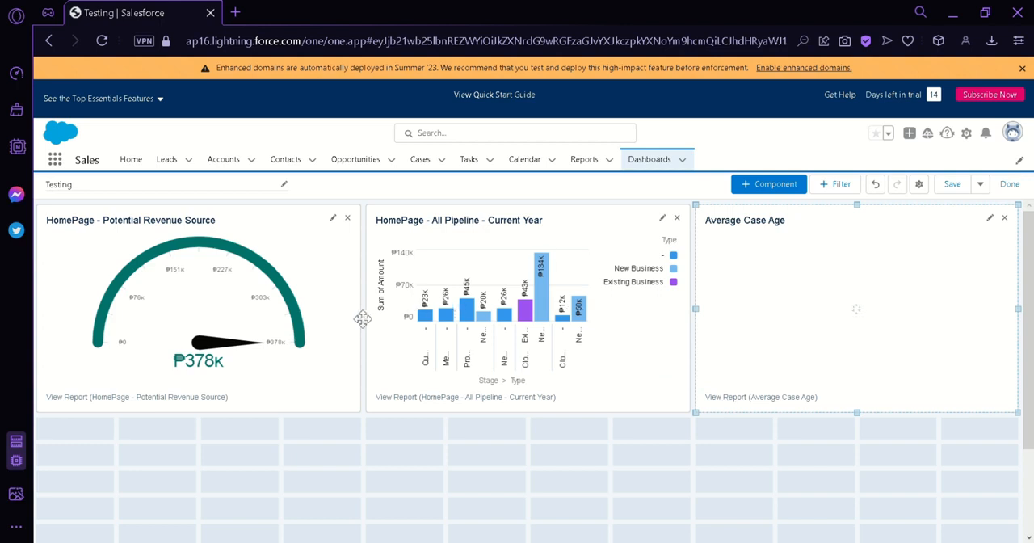
Step: Look through the fields available for a dashboard filter and cancel without adding one
left_click(840, 191)
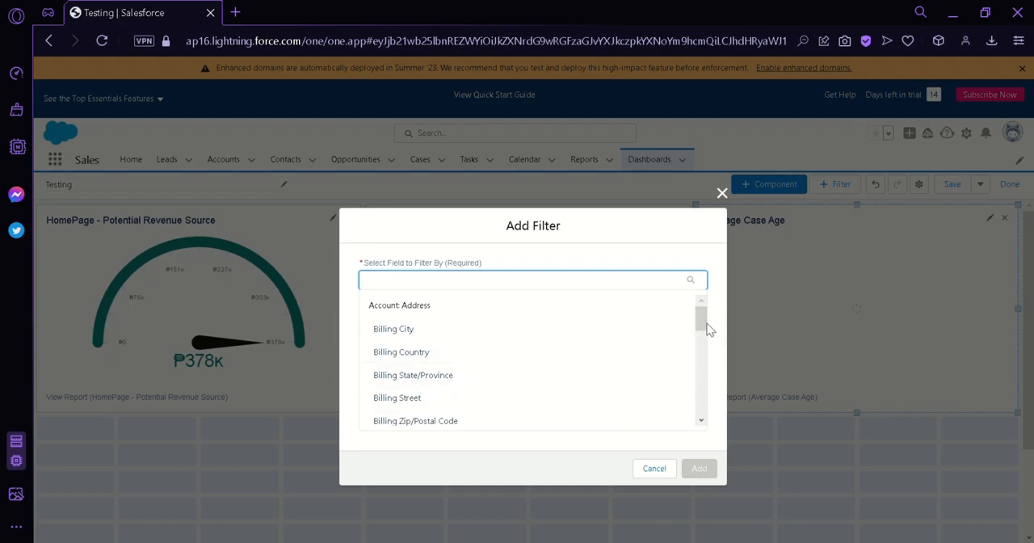
scroll(703, 329, "down", 1)
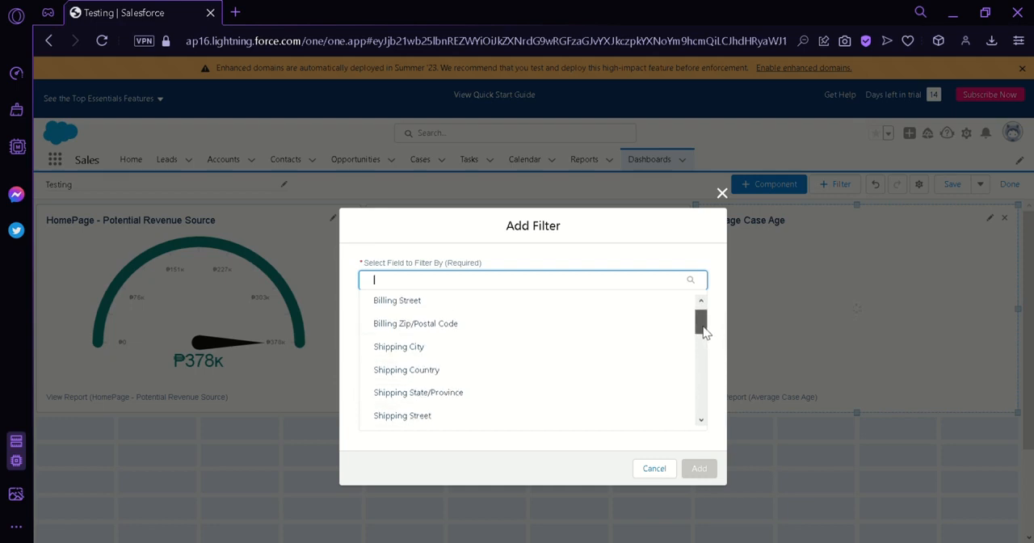
left_click_drag(703, 330, 703, 445)
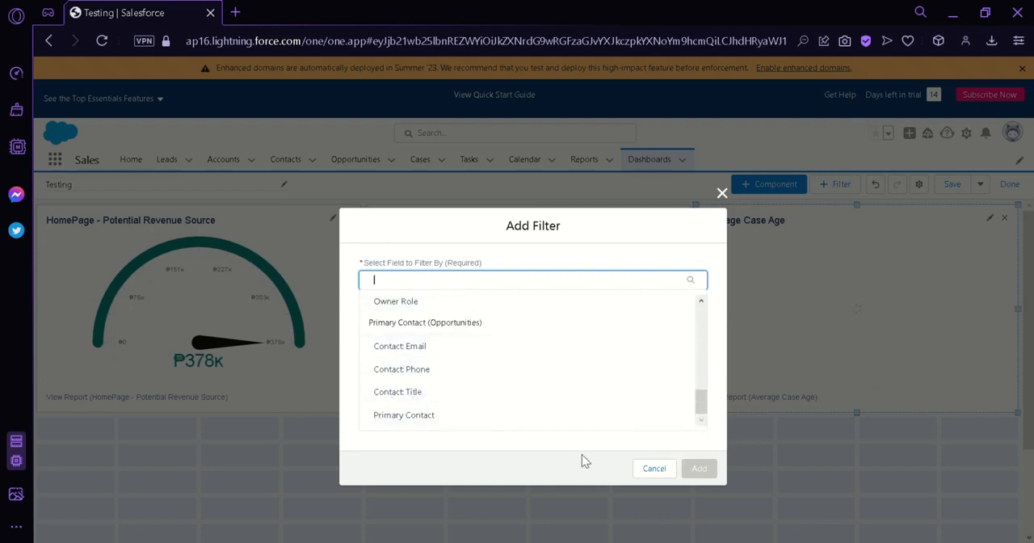
left_click(658, 472)
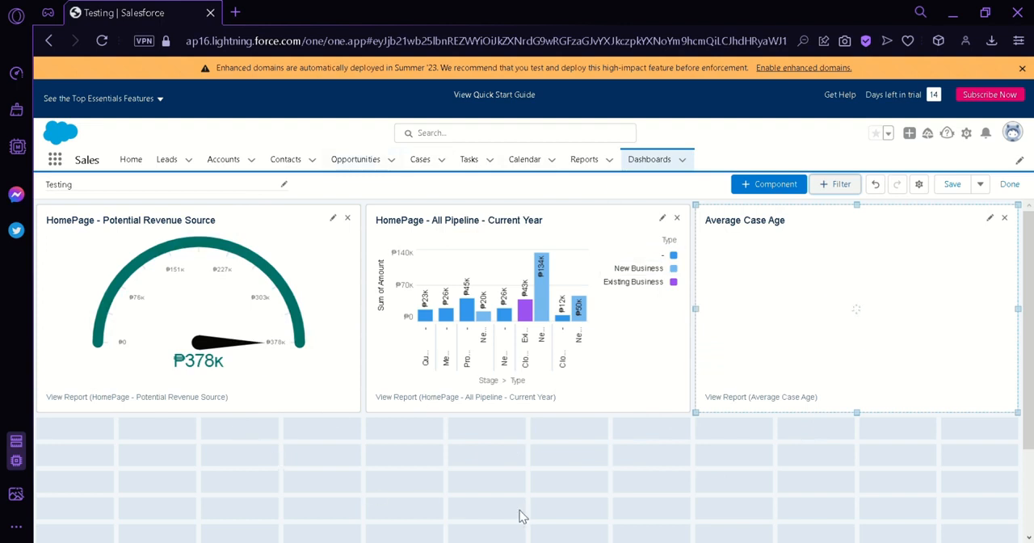
Step: Save the Testing dashboard and finish editing it
left_click(958, 186)
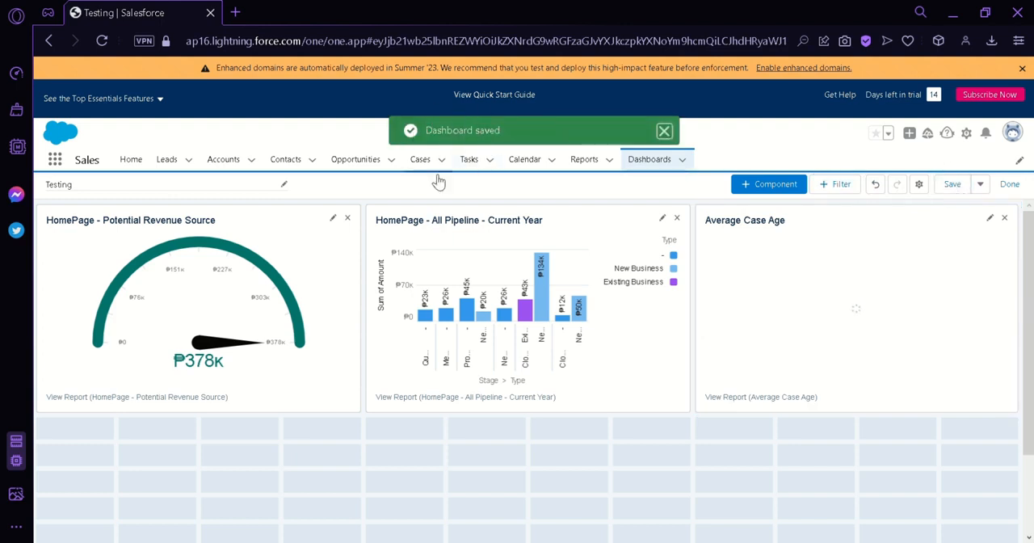
left_click(1010, 186)
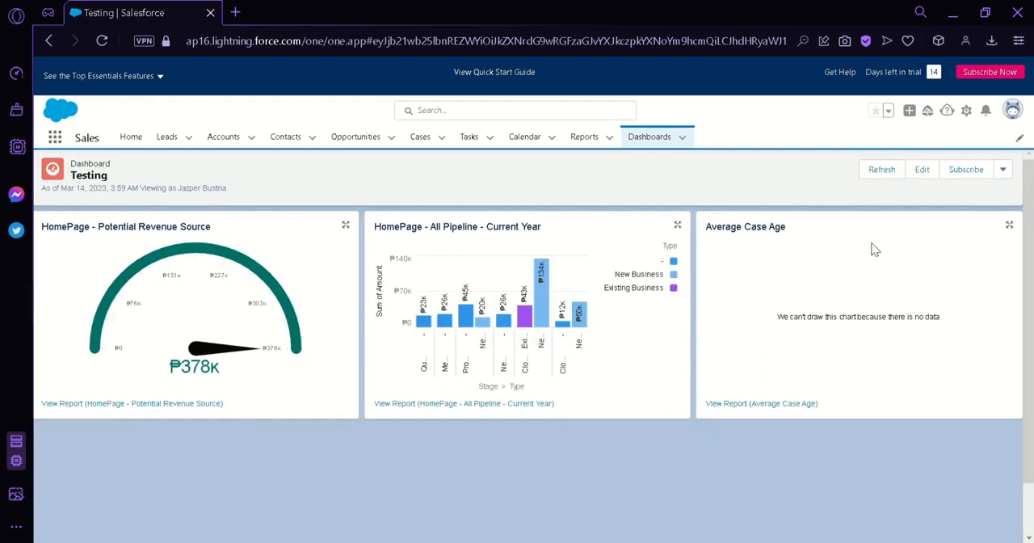
Step: Review the finished dashboard's refresh option and additional actions, and return to the Dashboards home page
left_click(889, 172)
left_click(1003, 171)
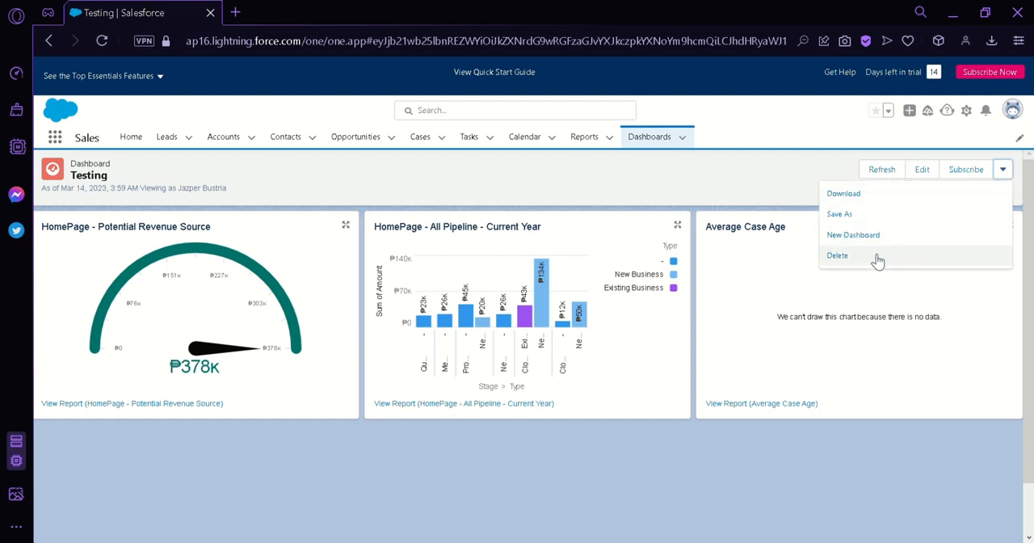
left_click(654, 138)
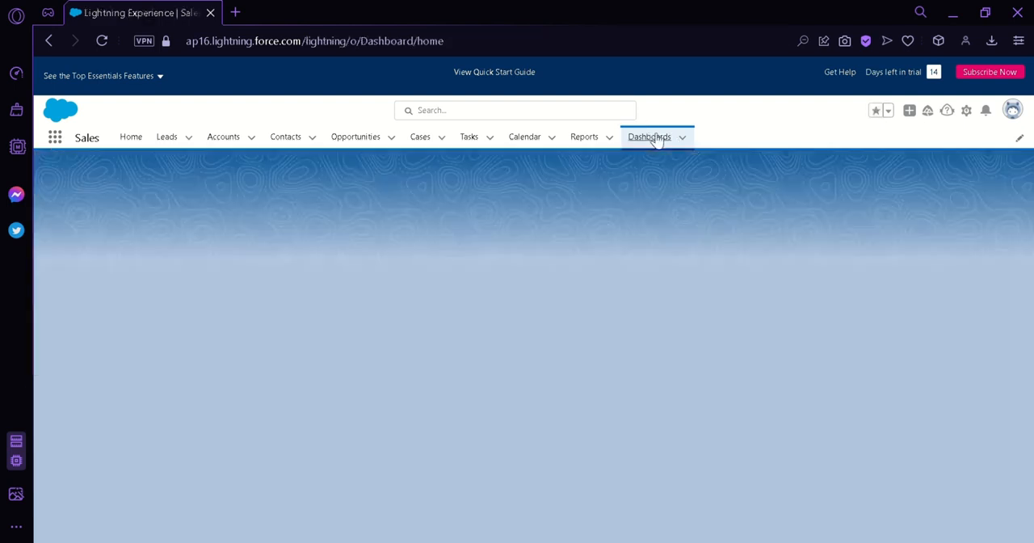